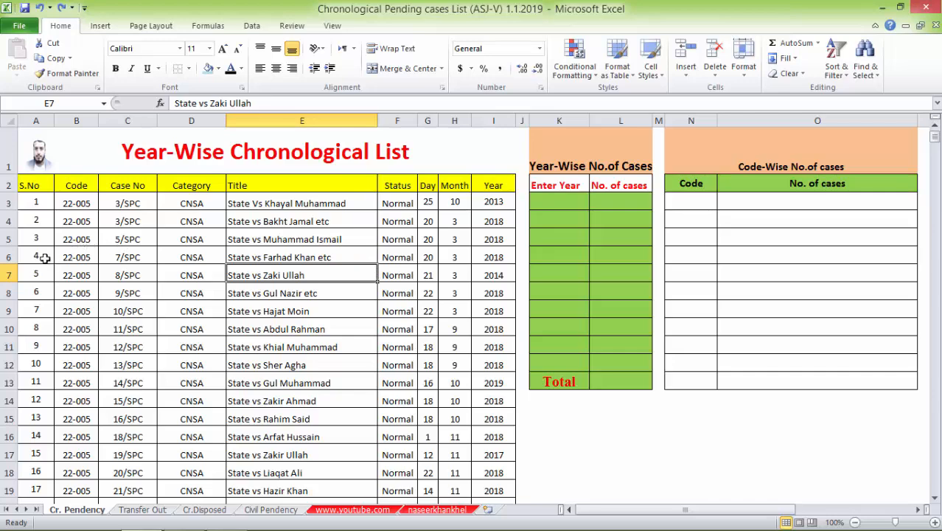
Look through the pending case list from the first rows to its last entry and return to the header row
click(37, 257)
scroll(38, 259, down, 10)
scroll(38, 259, down, 20)
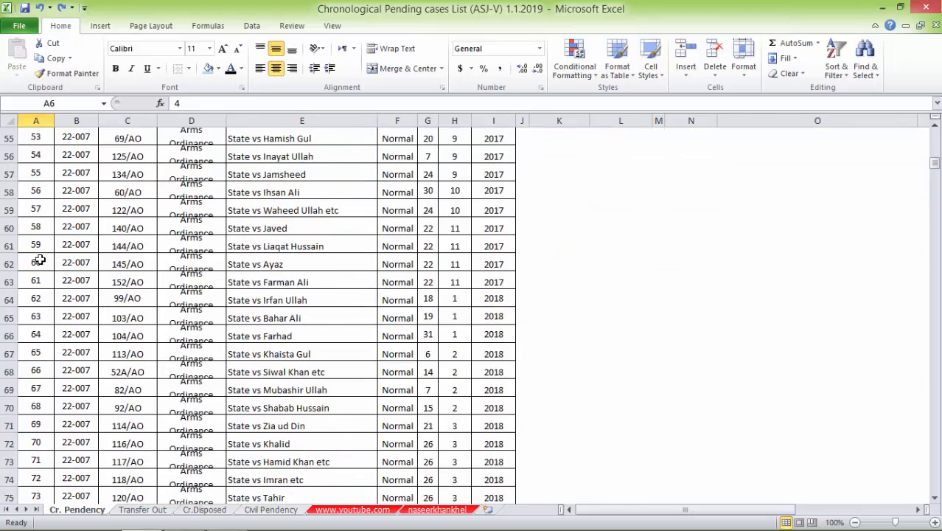
scroll(42, 261, down, 20)
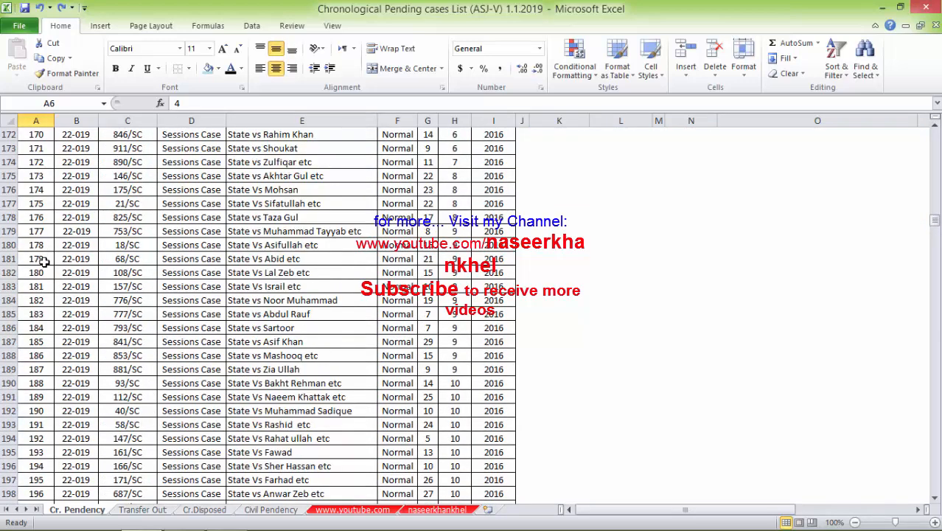
scroll(45, 262, down, 20)
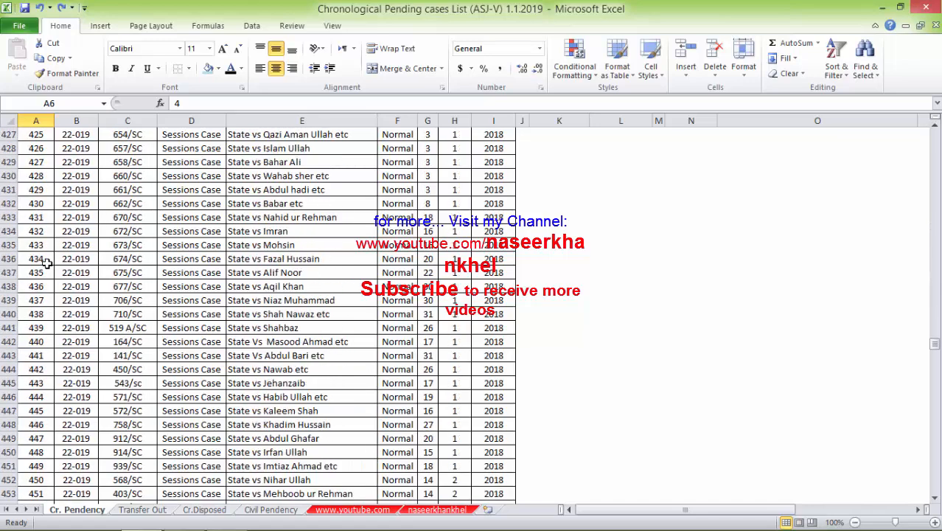
key(ctrl+Down)
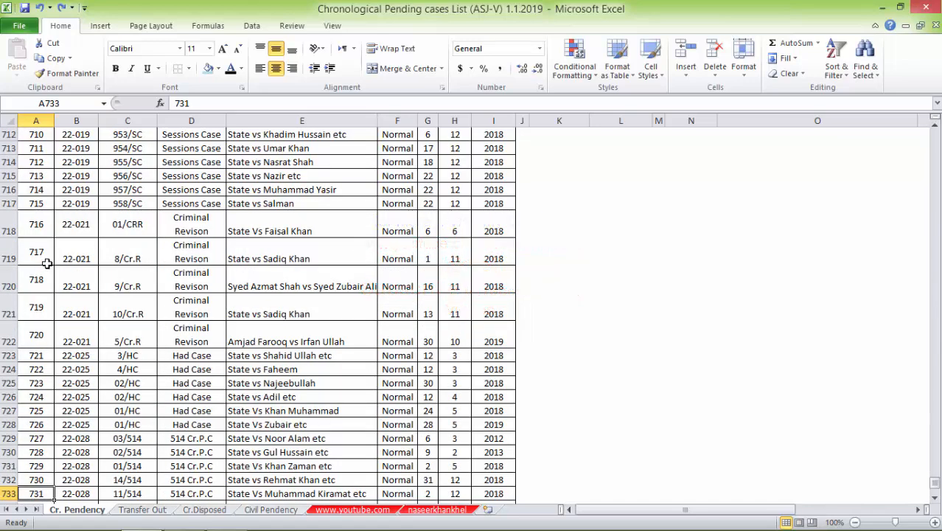
scroll(46, 263, down, 2)
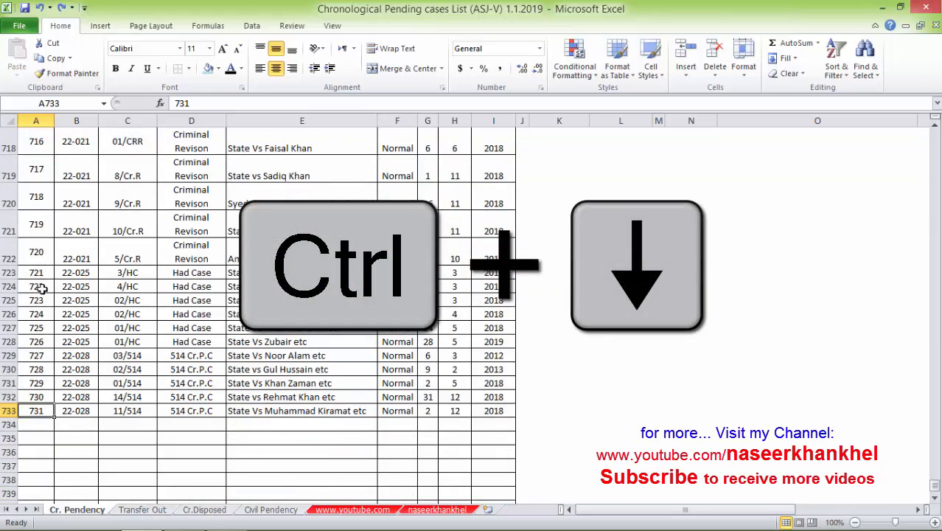
drag(35, 411, 481, 413)
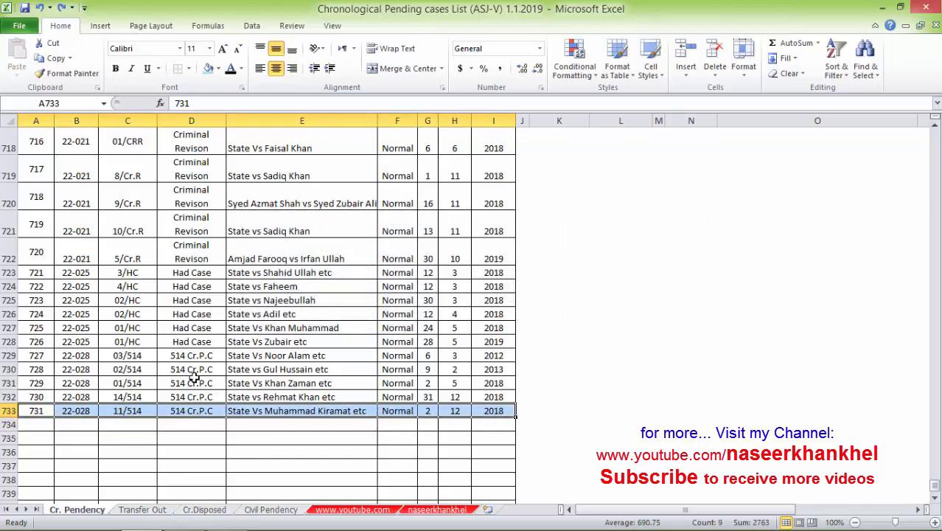
key(Up)
key(ctrl+Up)
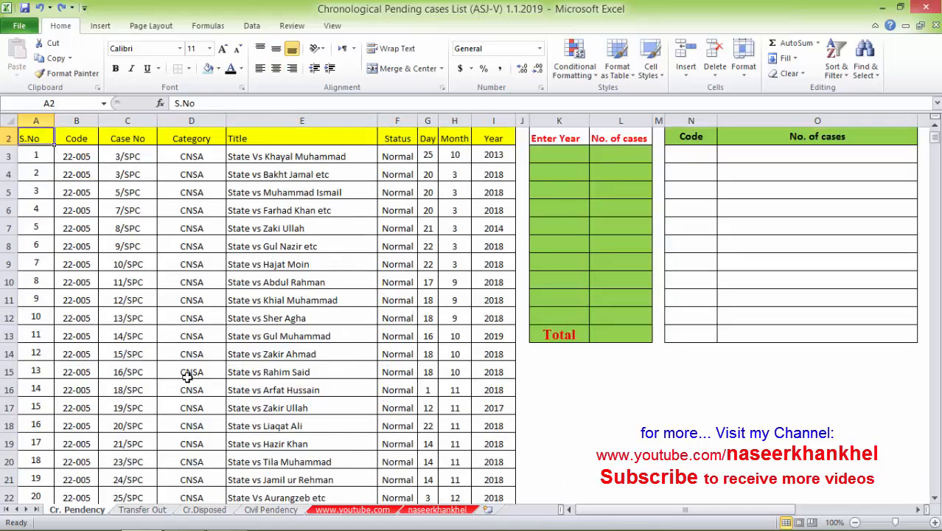
scroll(184, 383, up, 1)
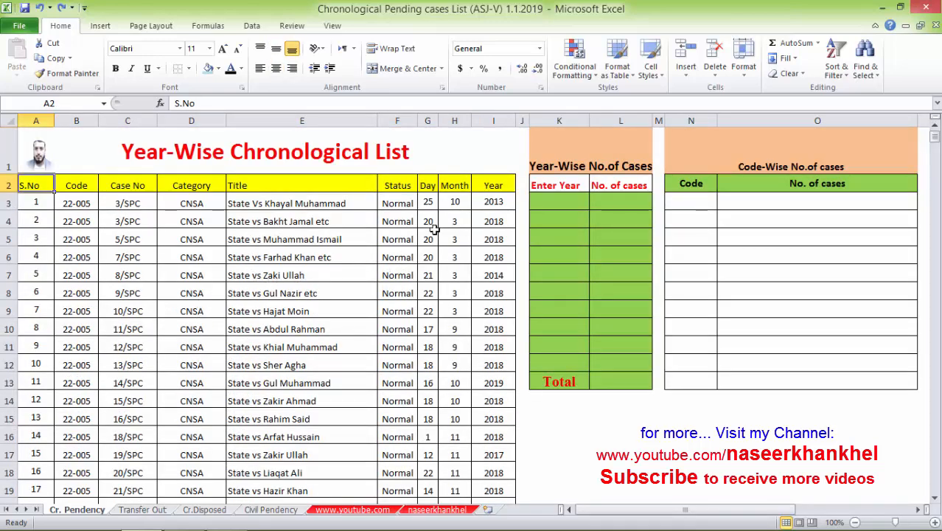
Examine the order of the entries in the Year column and the S.No column of the case list
drag(501, 203, 490, 304)
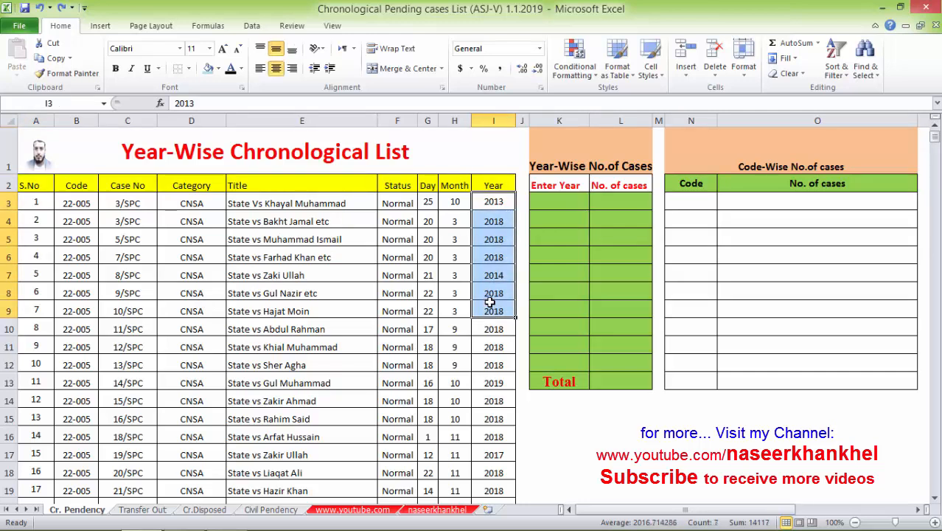
click(496, 204)
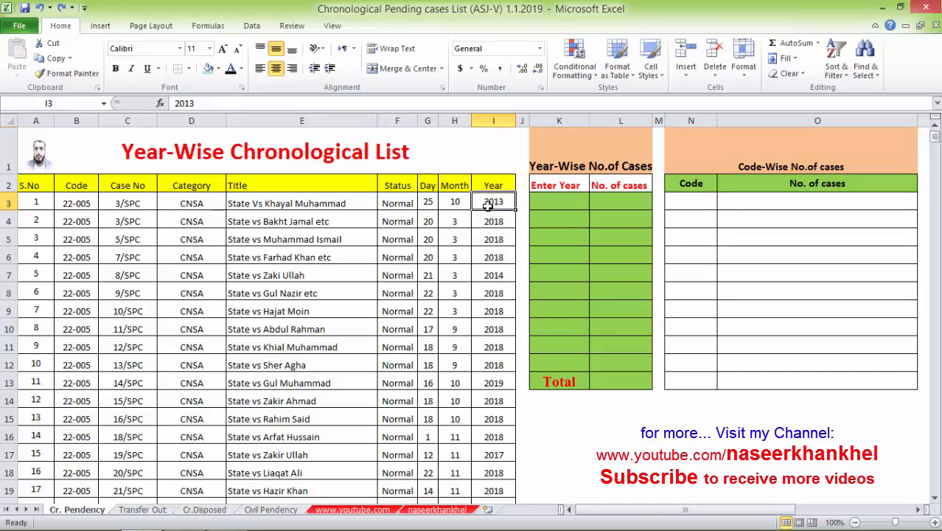
click(493, 221)
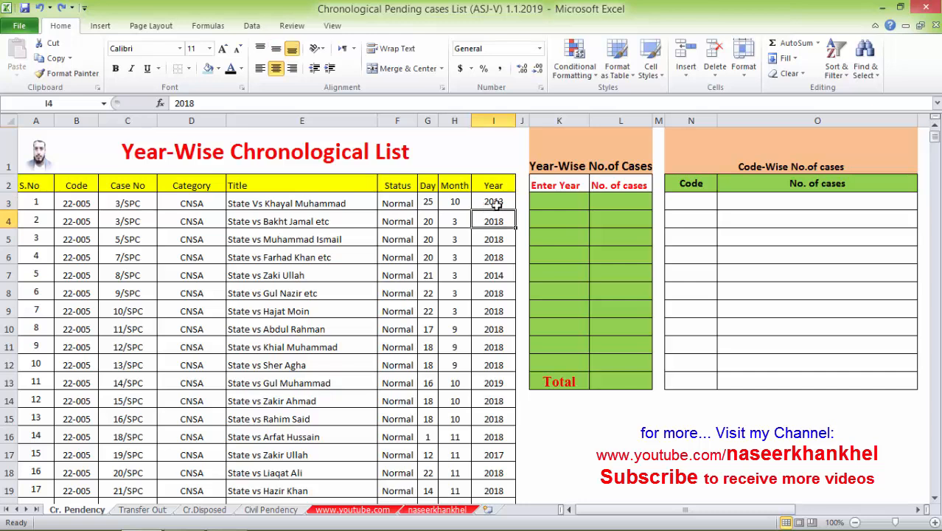
click(496, 204)
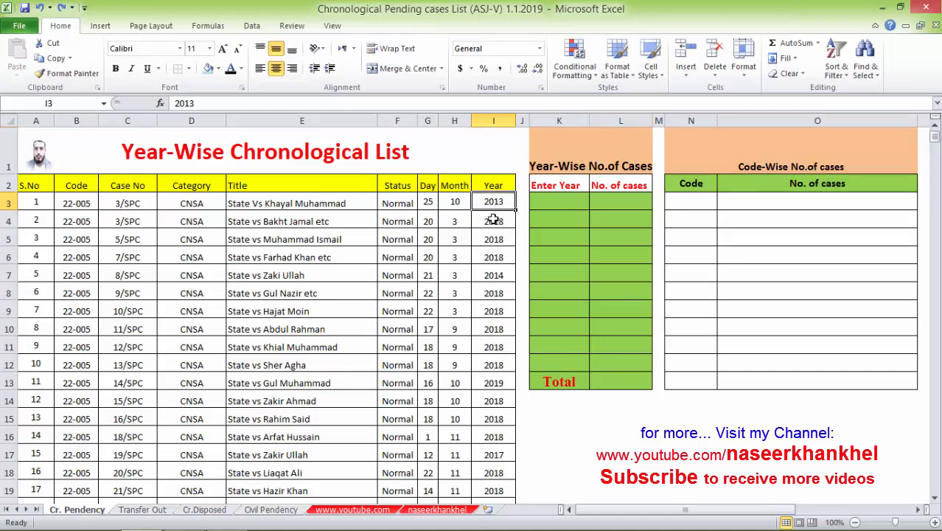
click(494, 220)
click(498, 242)
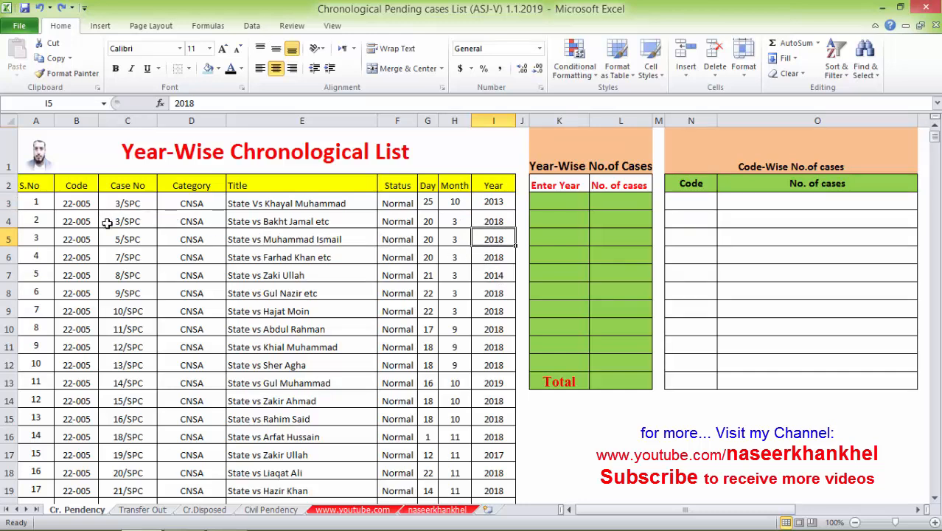
double_click(35, 185)
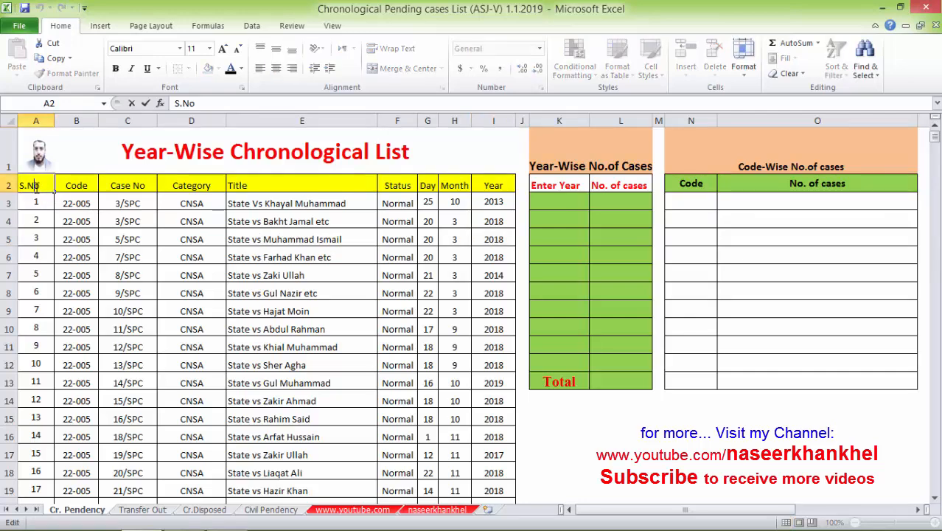
click(57, 205)
click(36, 197)
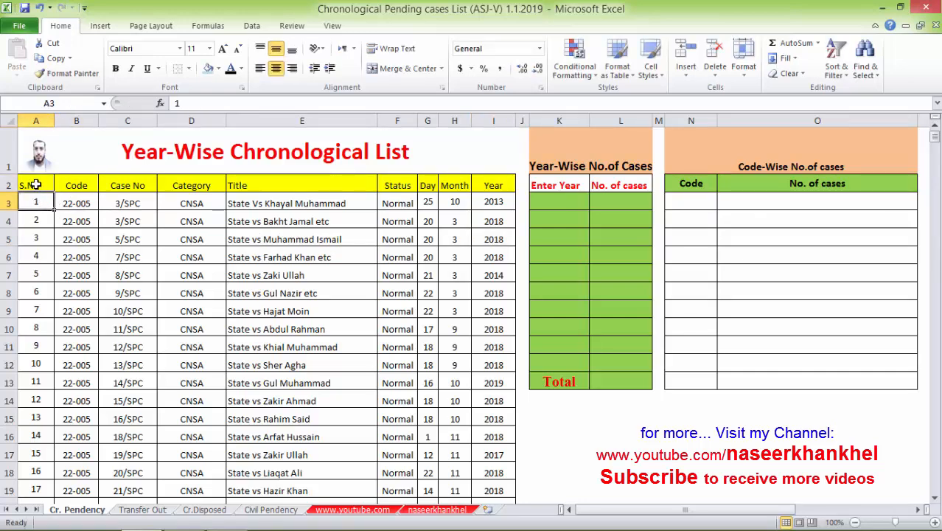
click(36, 185)
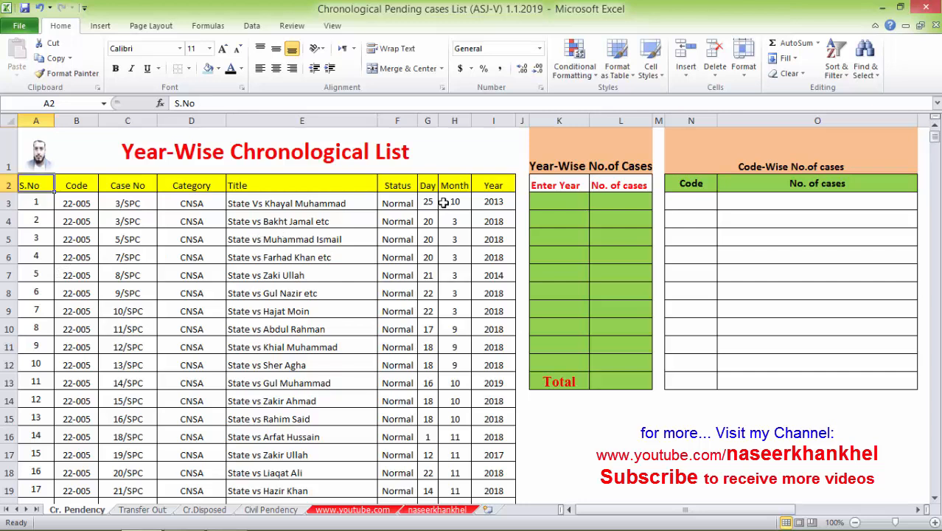
Examine the empty year-wise and code-wise case count tables and compare them with the Code column of the list
click(560, 205)
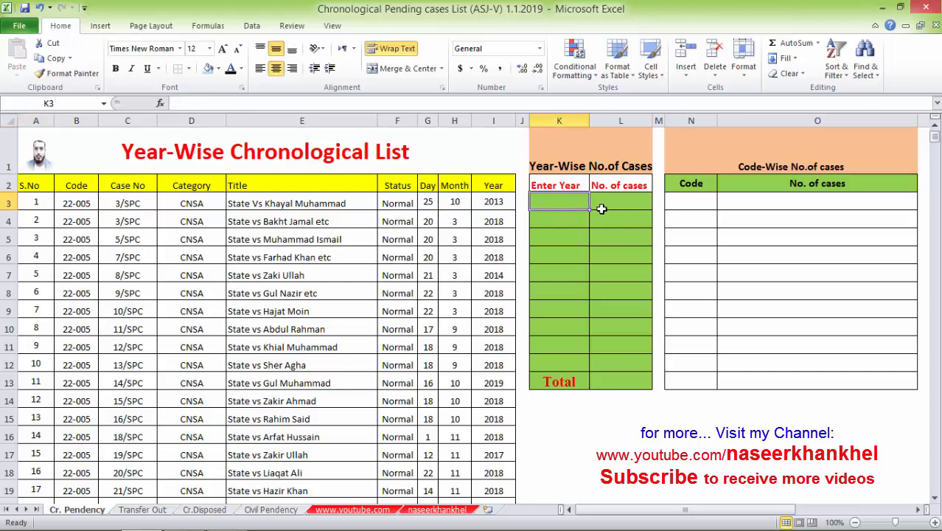
click(567, 222)
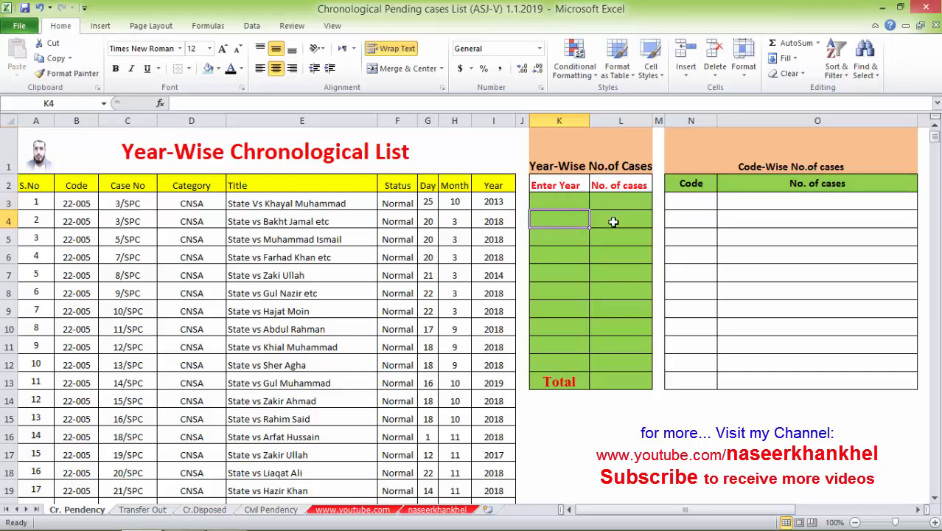
click(560, 205)
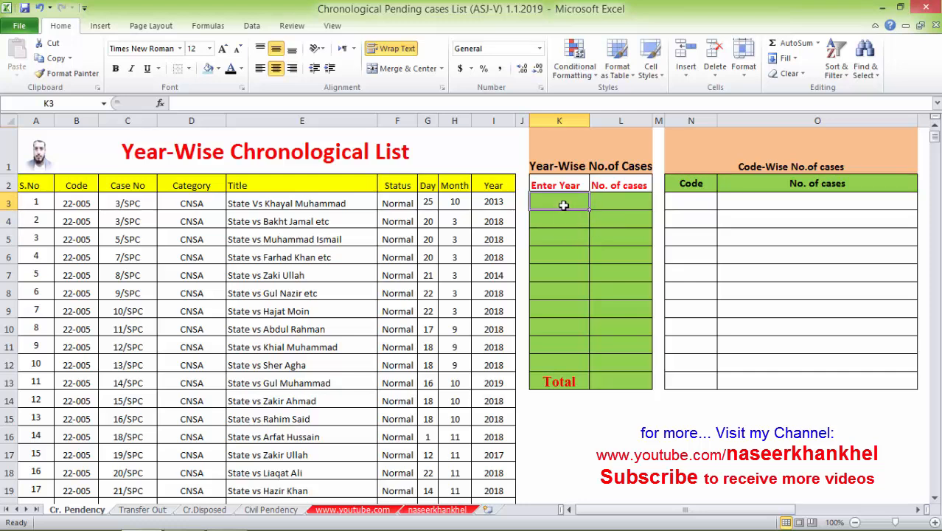
click(616, 206)
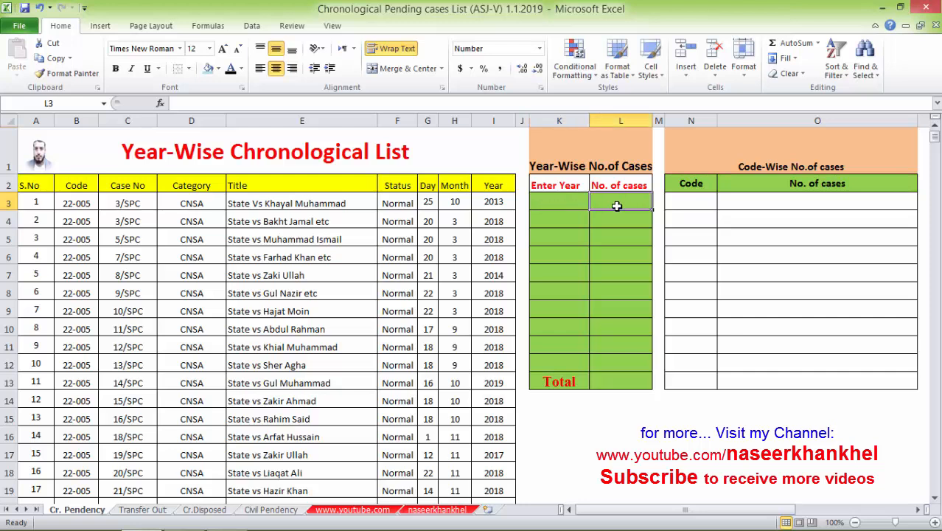
click(693, 205)
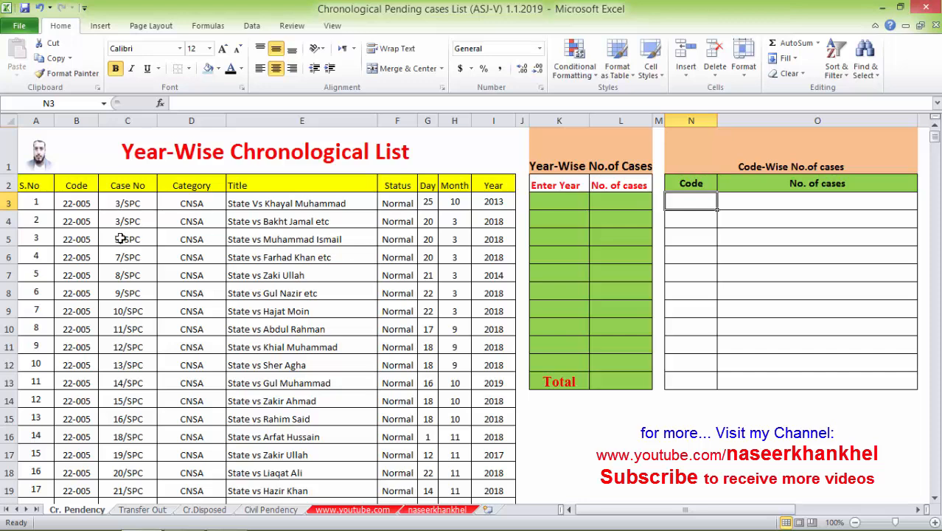
drag(79, 206, 78, 220)
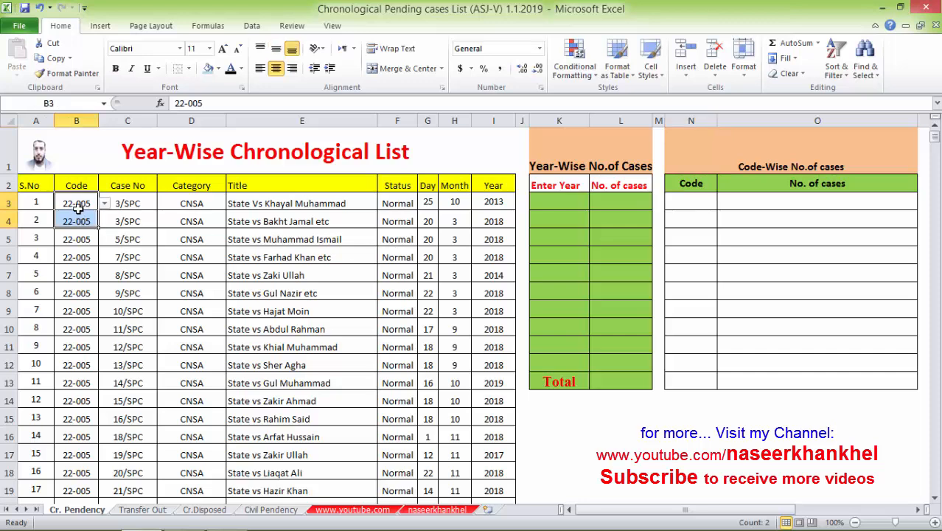
click(79, 187)
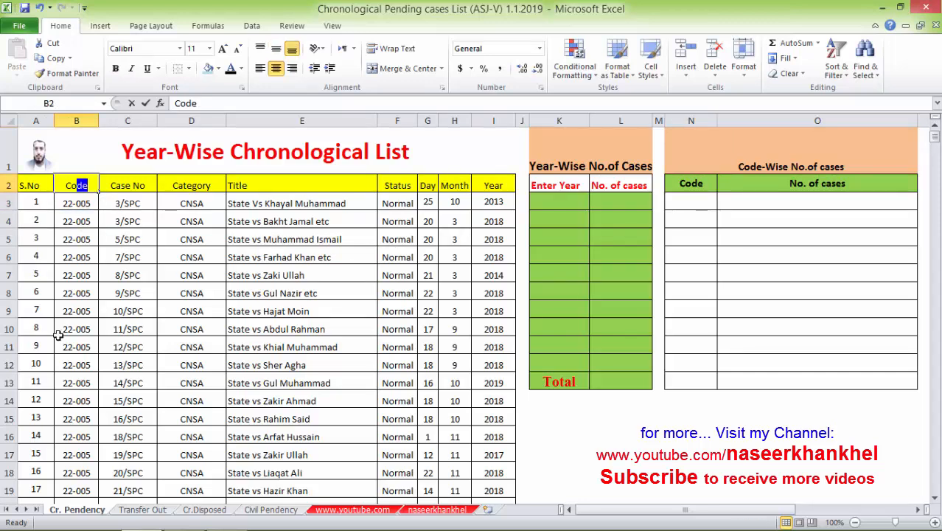
click(78, 274)
click(81, 120)
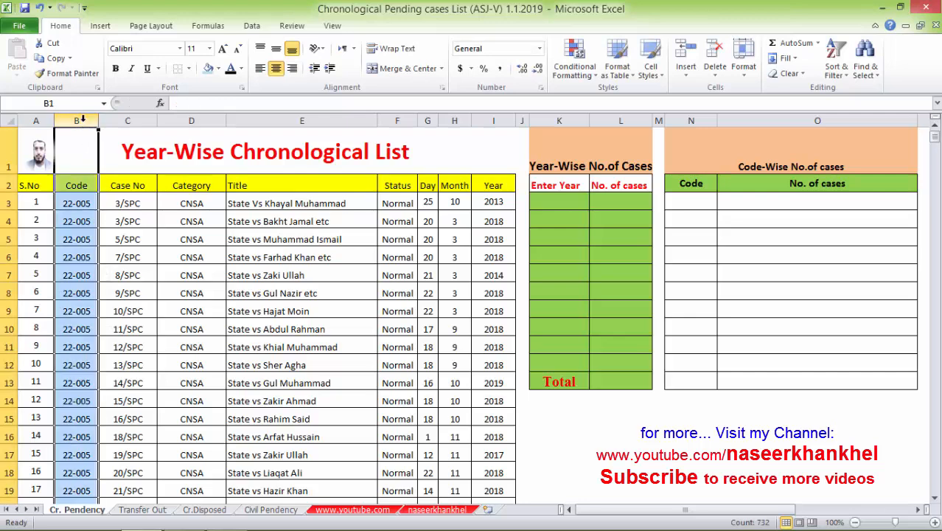
click(152, 205)
click(89, 208)
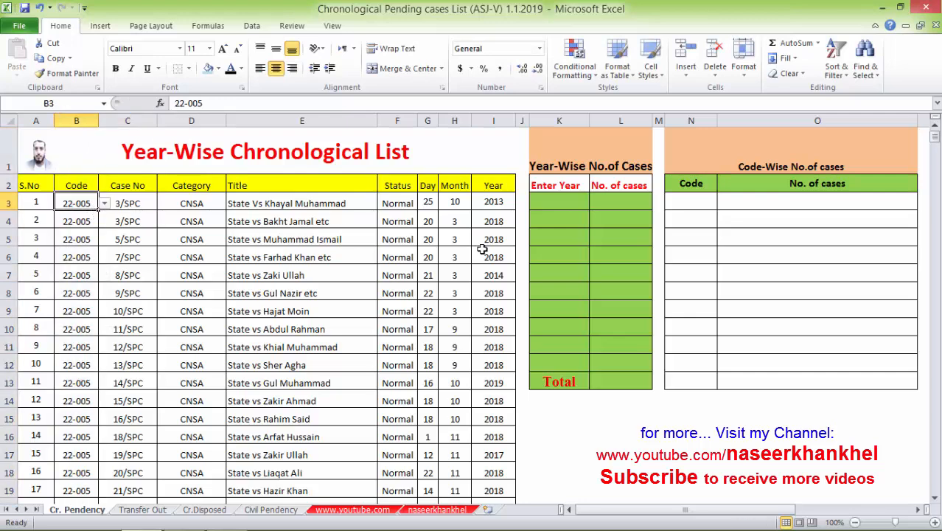
click(694, 203)
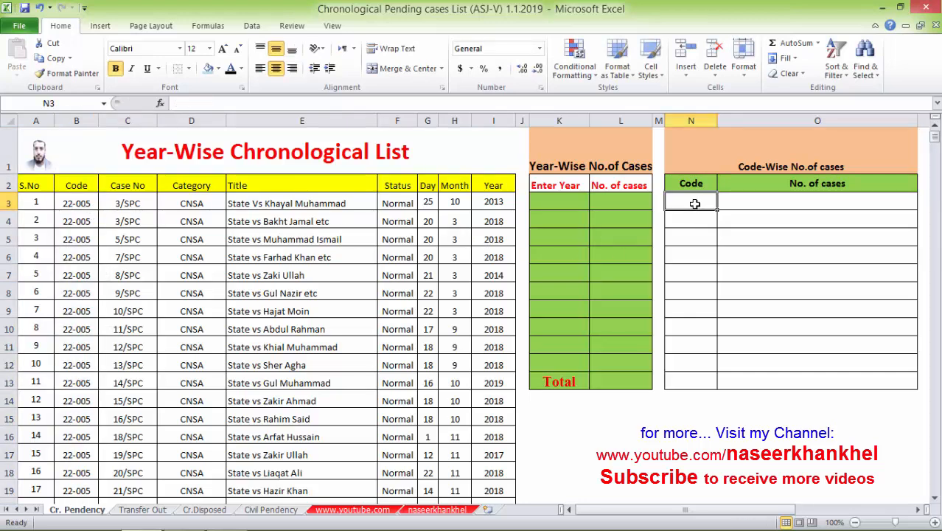
click(781, 204)
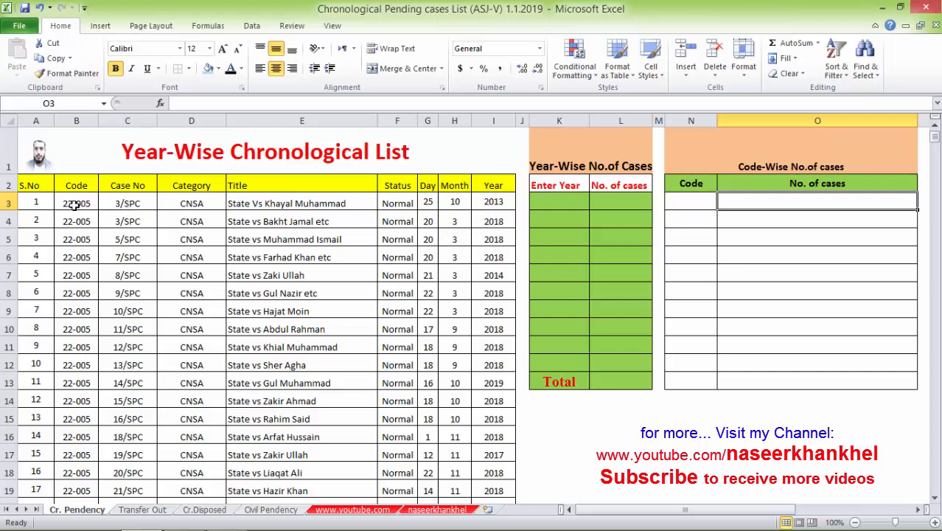
Sort the case list by the Year column on values, from smallest to largest, treating the first row as headers
click(32, 187)
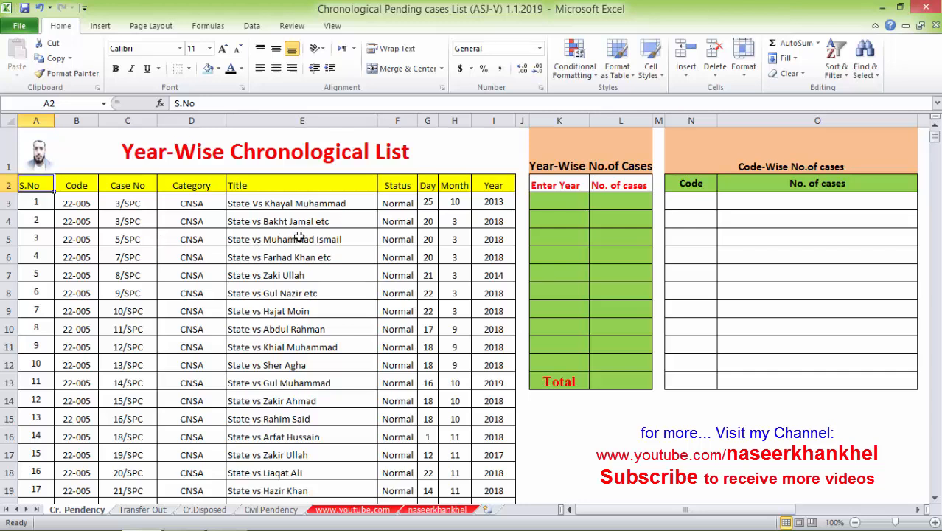
click(848, 77)
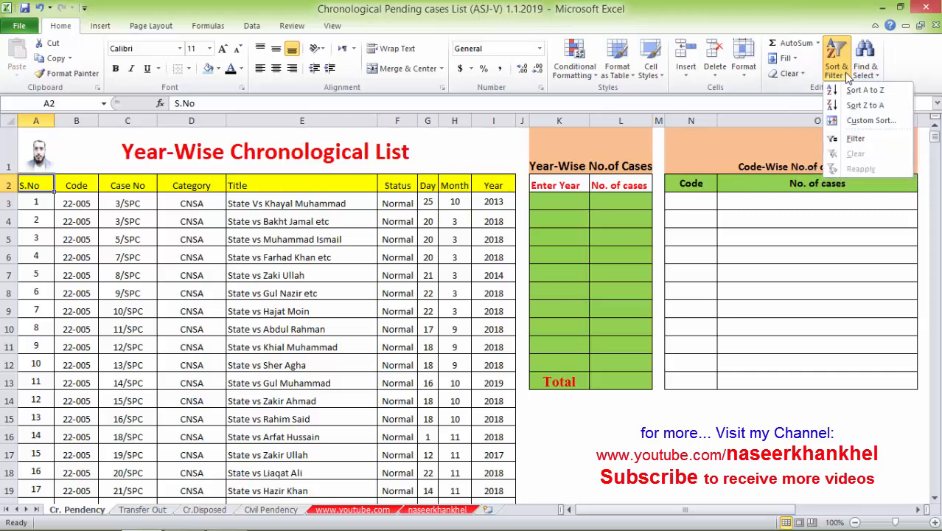
click(872, 121)
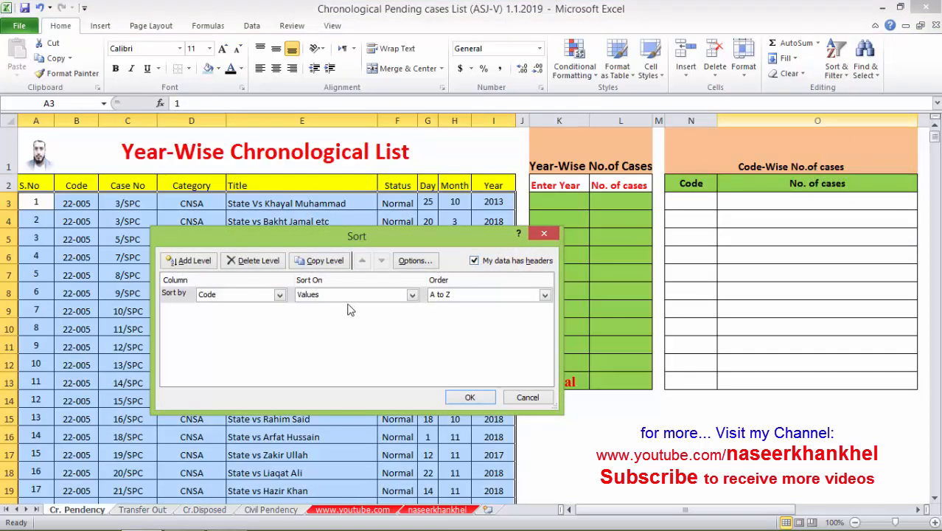
drag(310, 241, 444, 246)
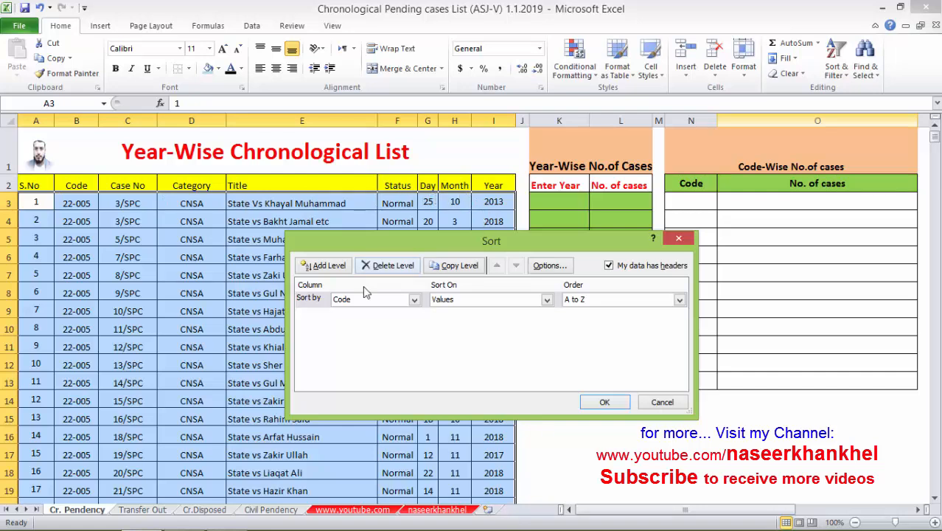
click(415, 301)
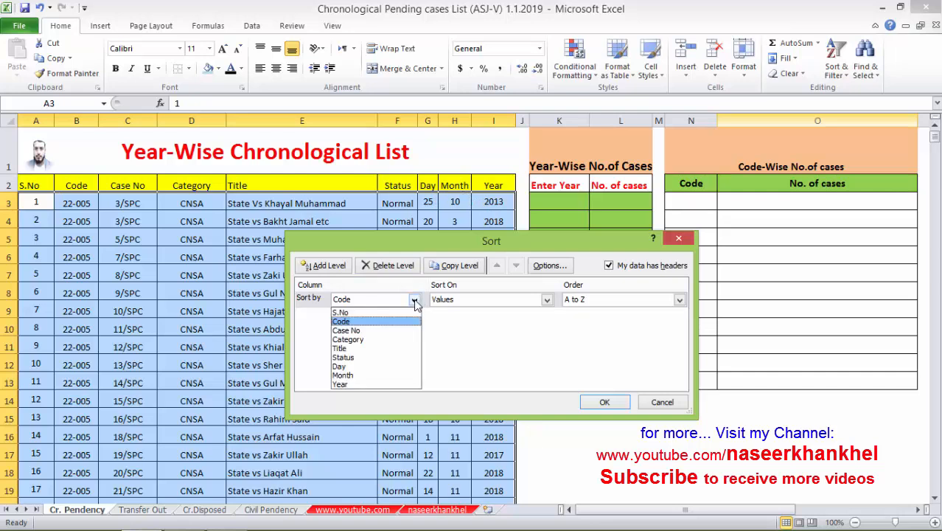
click(382, 384)
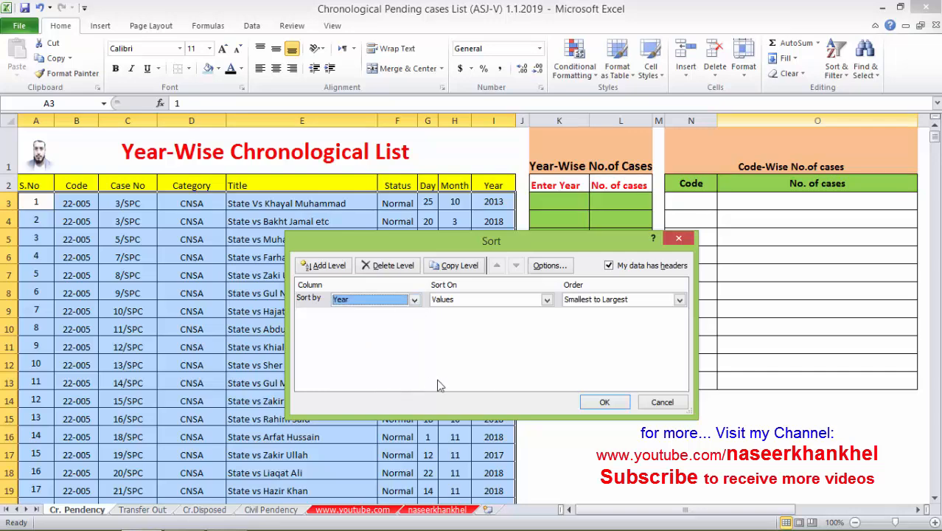
click(604, 403)
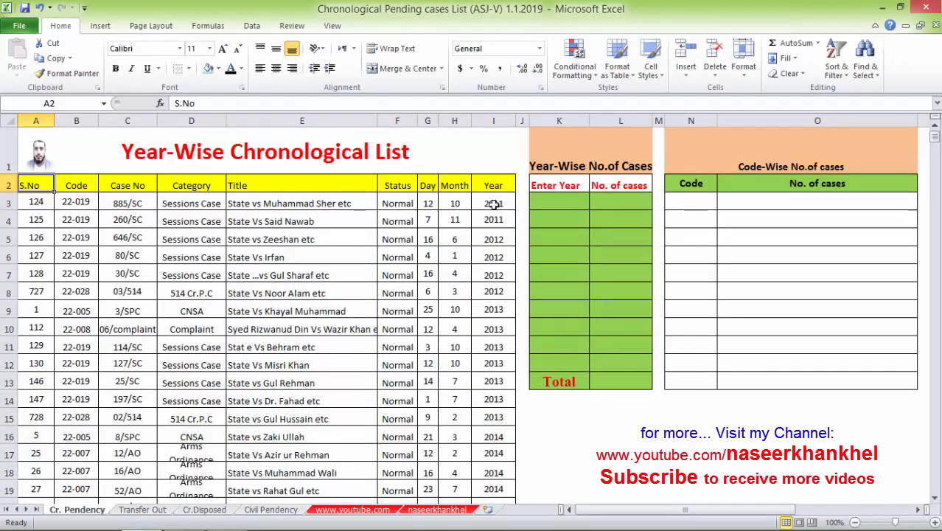
click(493, 205)
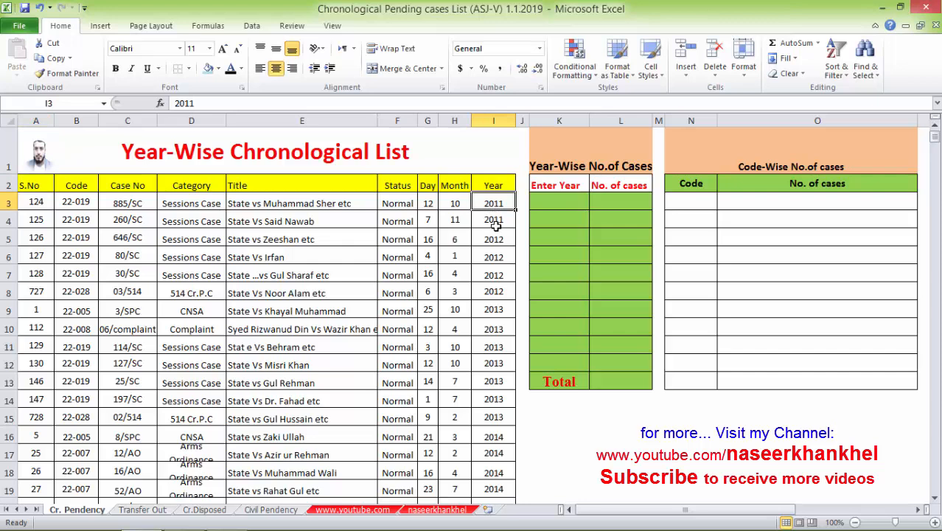
Check the ascending order of the sorted Year column from the first case to the last entry and return to the headers
click(494, 223)
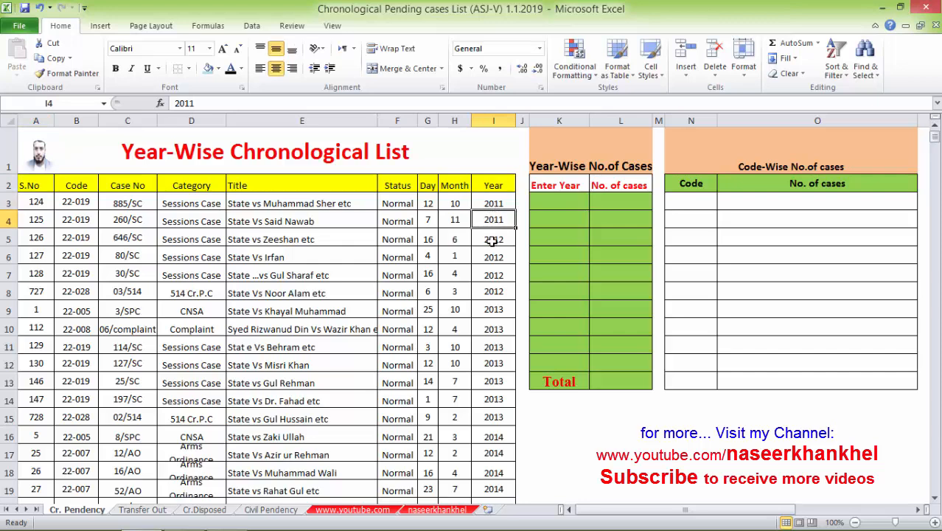
drag(492, 241, 491, 274)
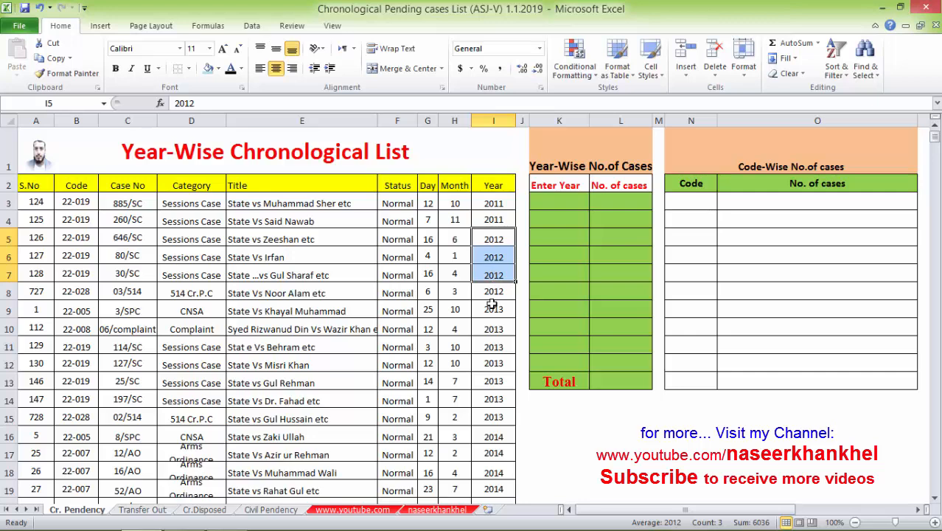
drag(492, 308, 492, 392)
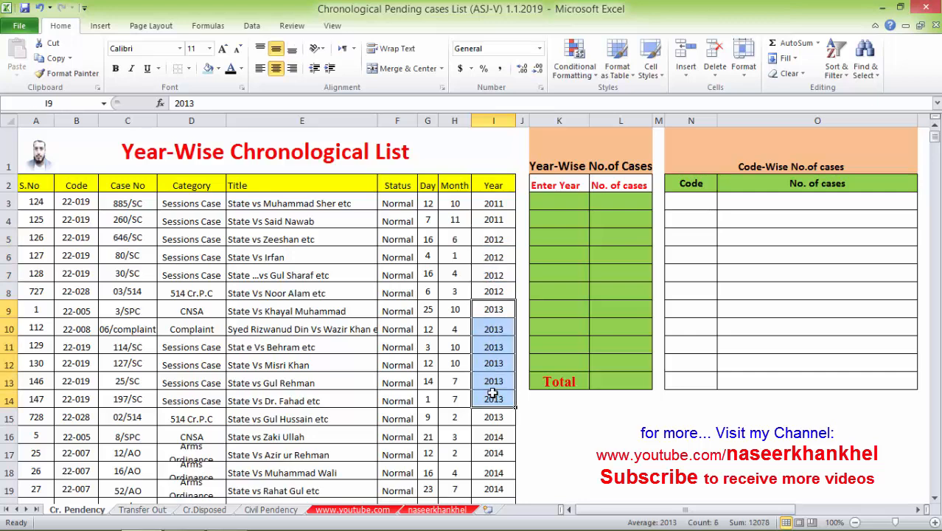
scroll(493, 393, down, 9)
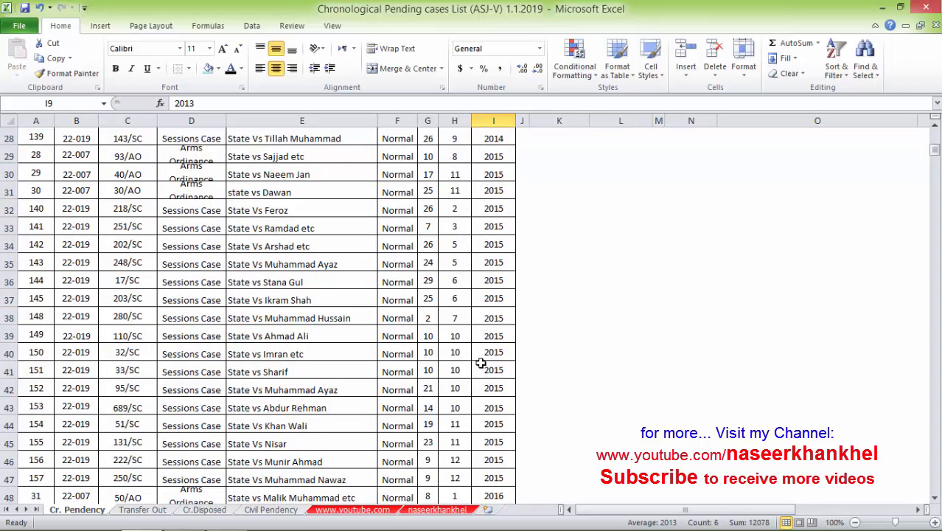
scroll(480, 362, down, 15)
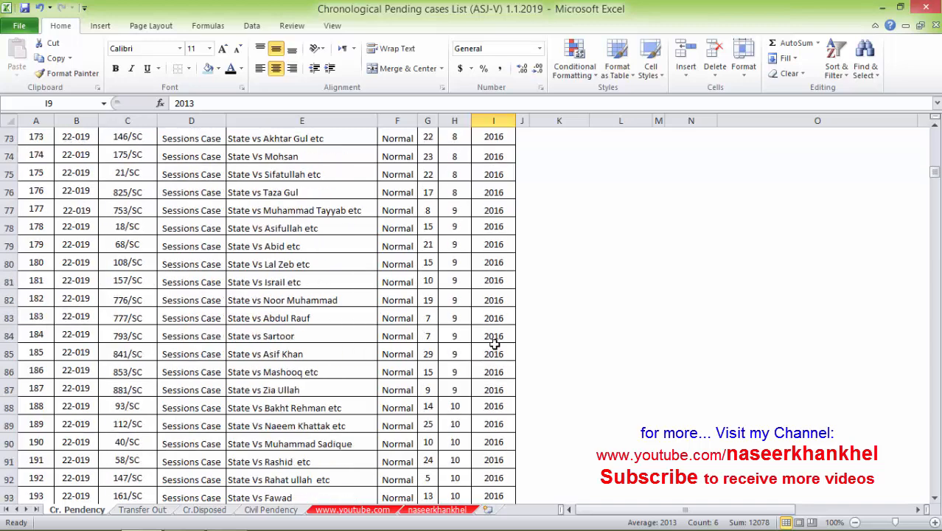
scroll(494, 345, down, 18)
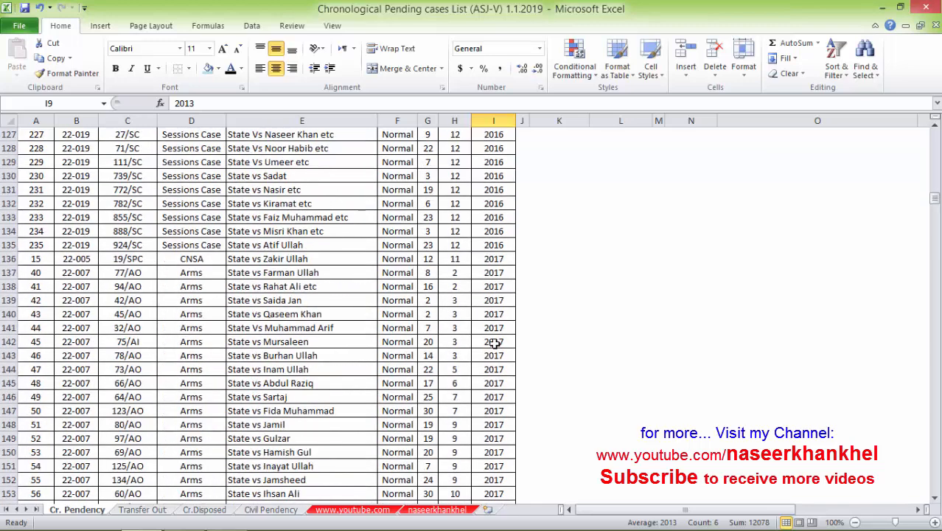
click(494, 341)
scroll(493, 343, down, 15)
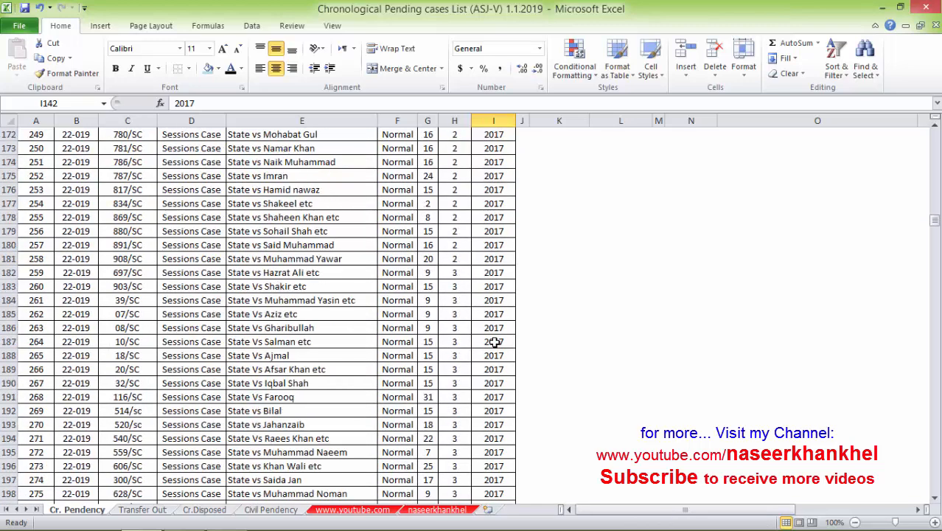
scroll(494, 341, down, 20)
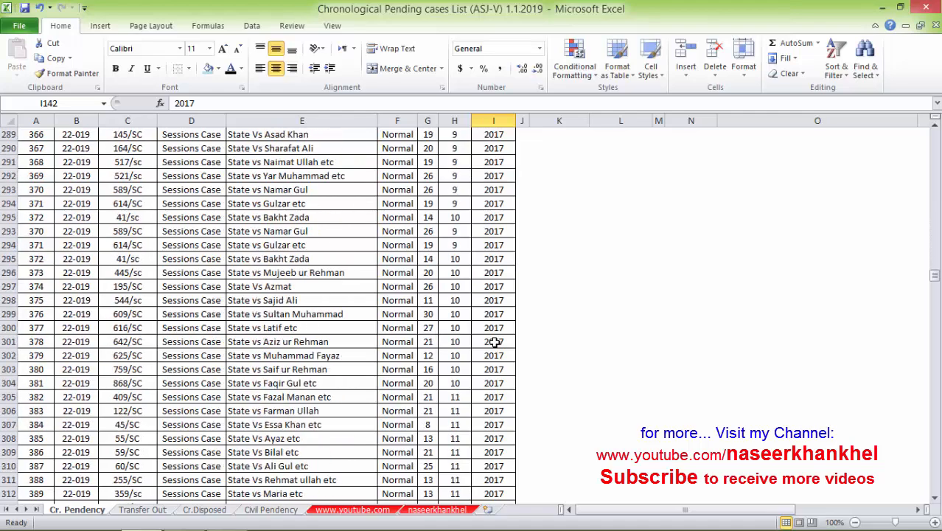
scroll(494, 341, down, 20)
click(494, 342)
scroll(494, 341, down, 6)
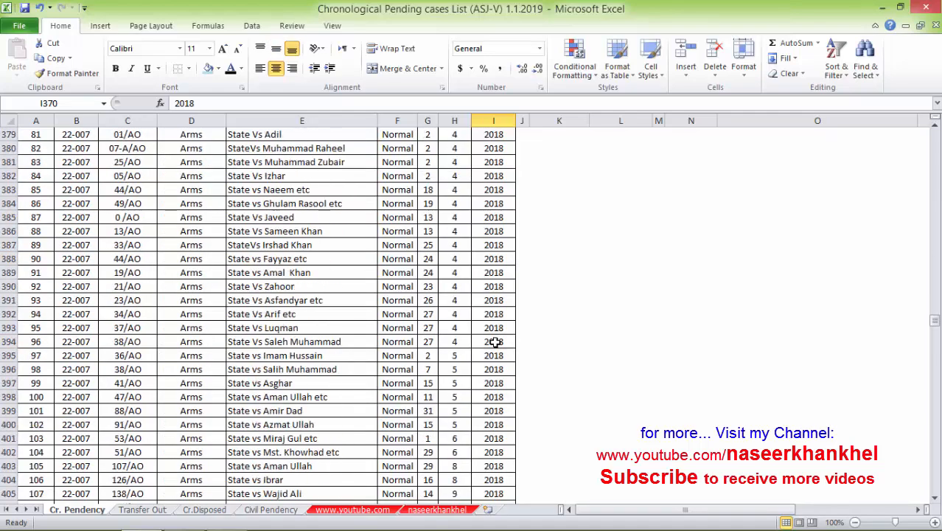
scroll(494, 341, down, 20)
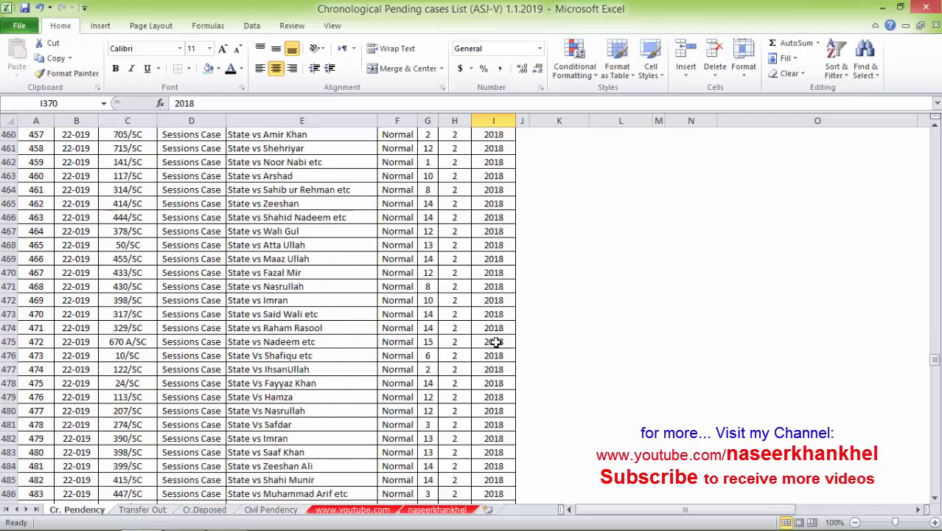
scroll(496, 341, down, 20)
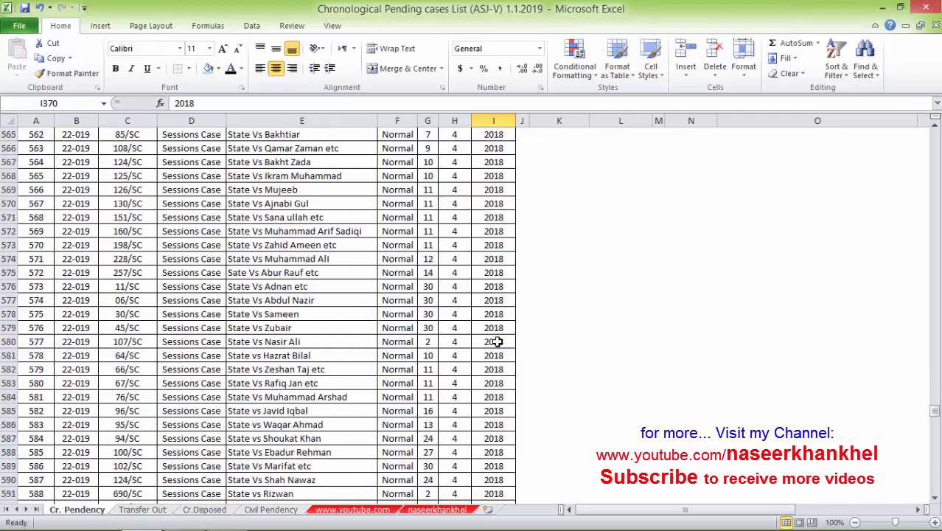
scroll(496, 341, down, 20)
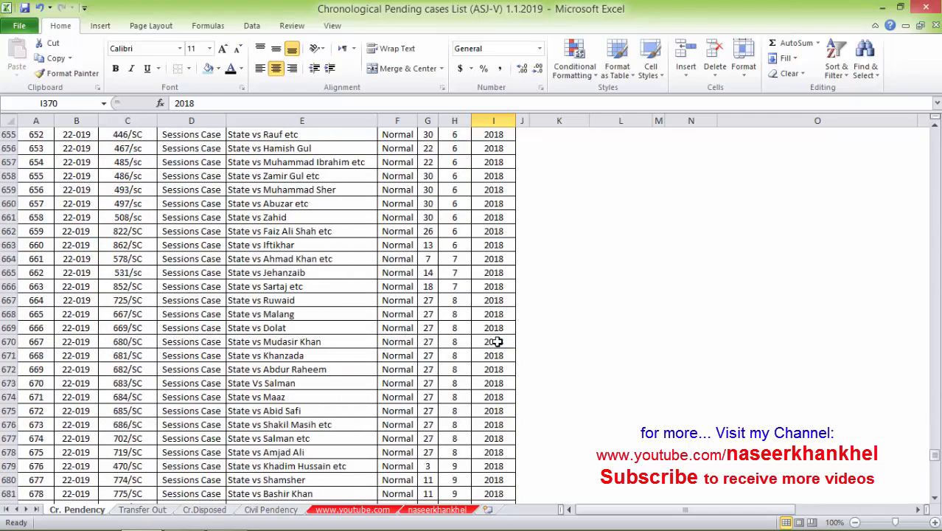
scroll(496, 341, down, 20)
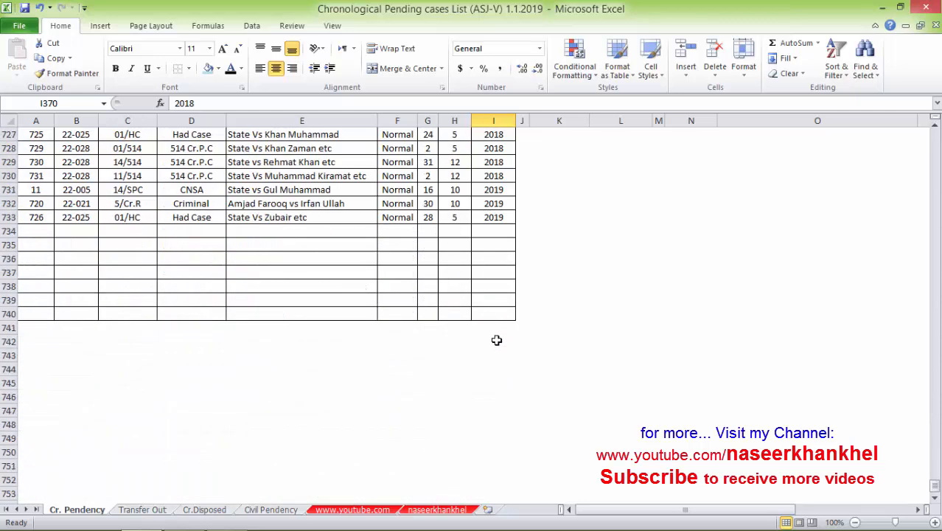
click(491, 220)
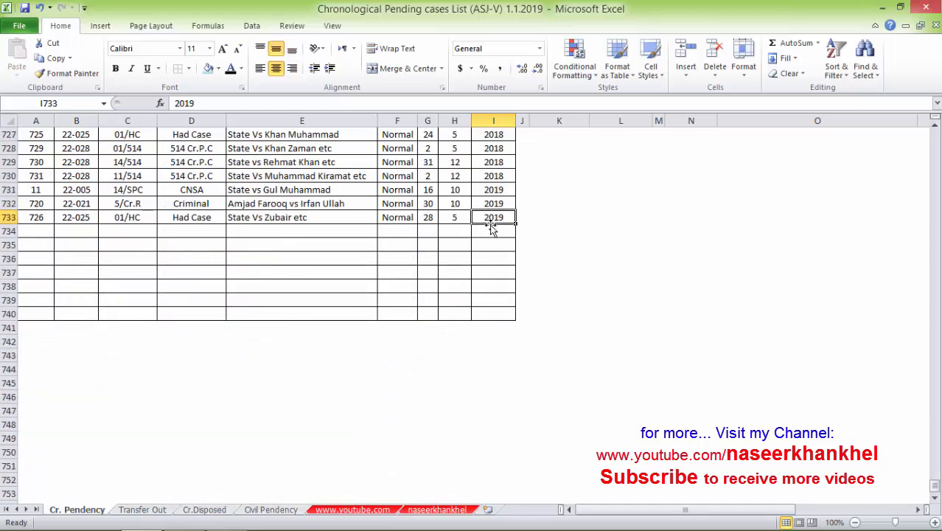
key(Left)
key(Left)
key(ctrl+Up)
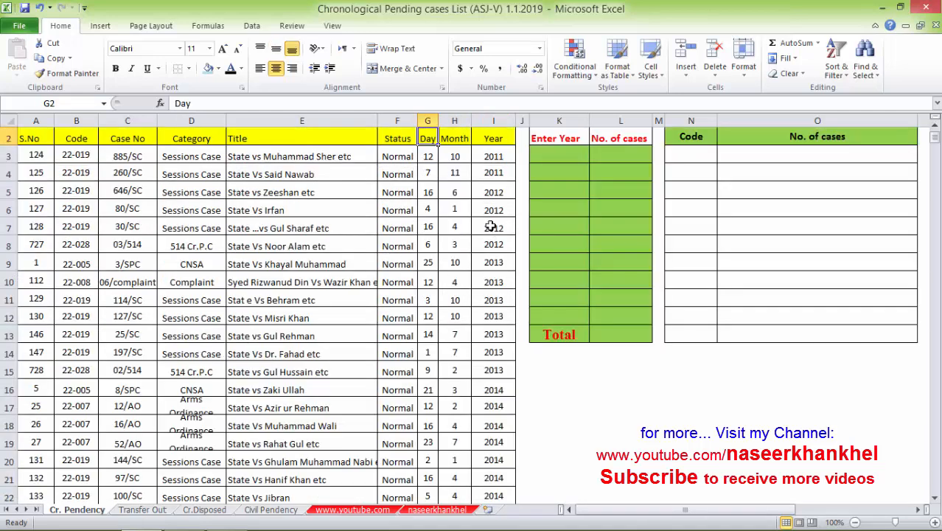
scroll(490, 227, up, 1)
Renumber the S.No column sequentially by entering 1 and 2 in the first two rows and filling the series to the last case
click(36, 202)
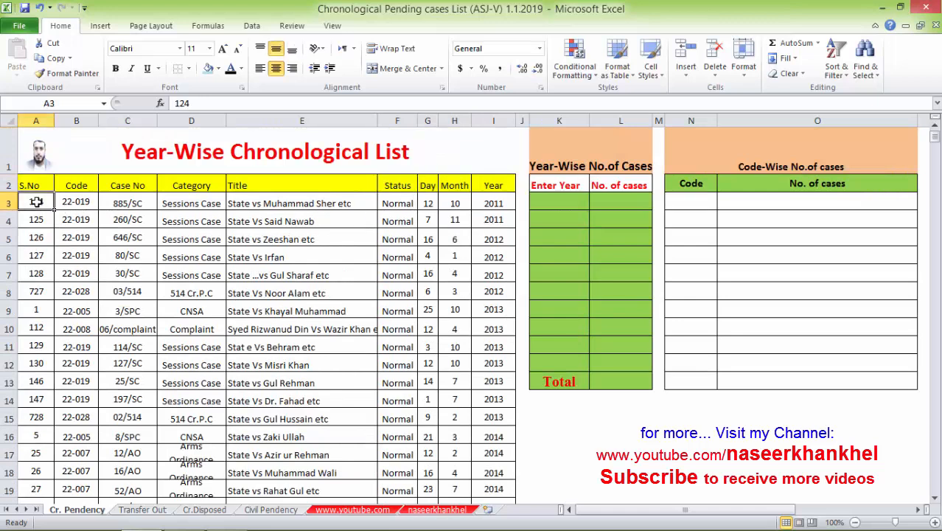
text(1)
key(Return)
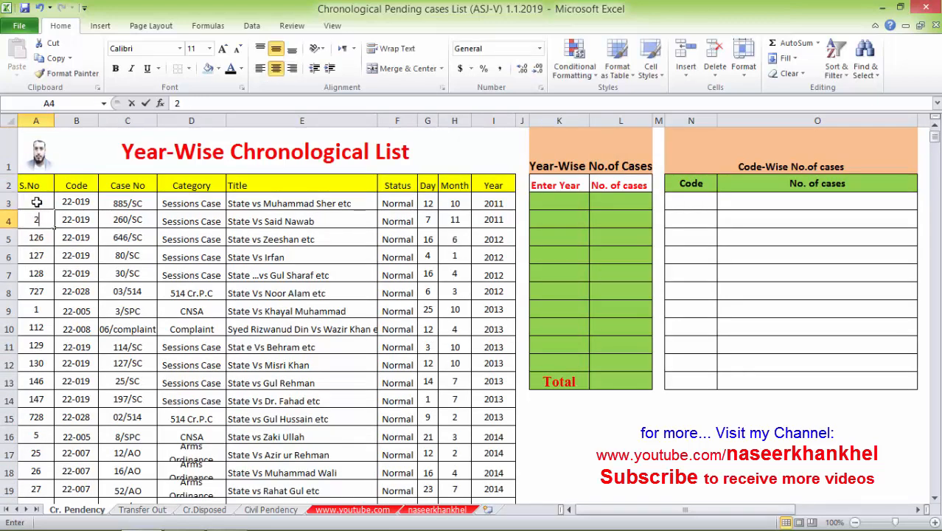
text(2)
click(37, 202)
drag(36, 202, 36, 220)
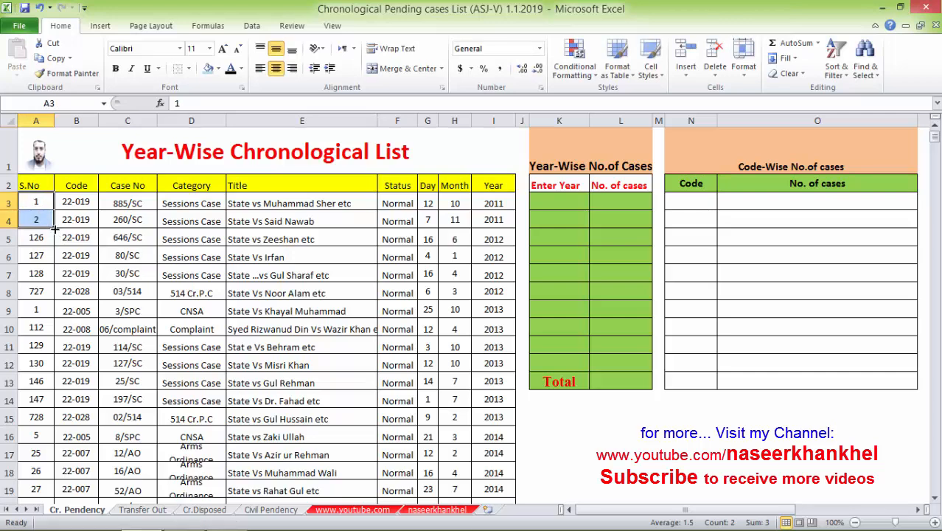
double_click(54, 228)
click(37, 210)
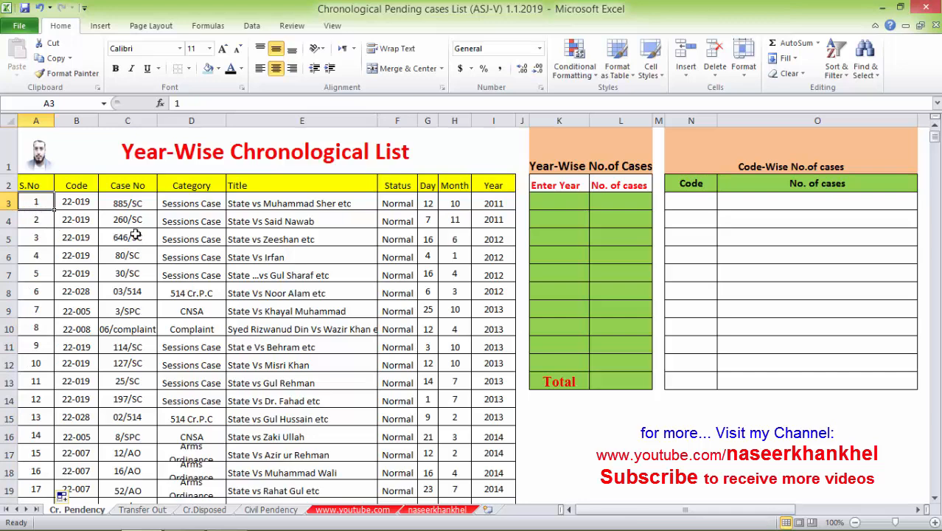
key(ctrl+Down)
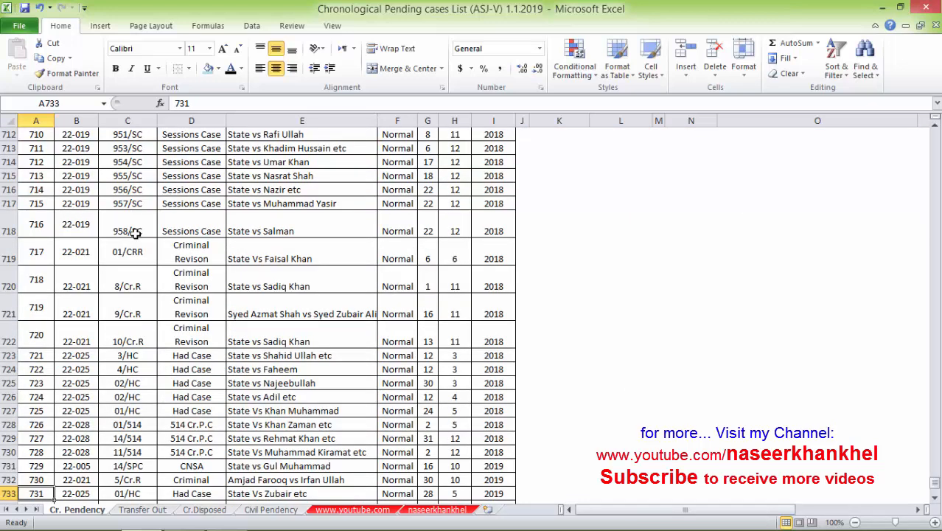
key(ctrl+Up)
scroll(135, 233, up, 1)
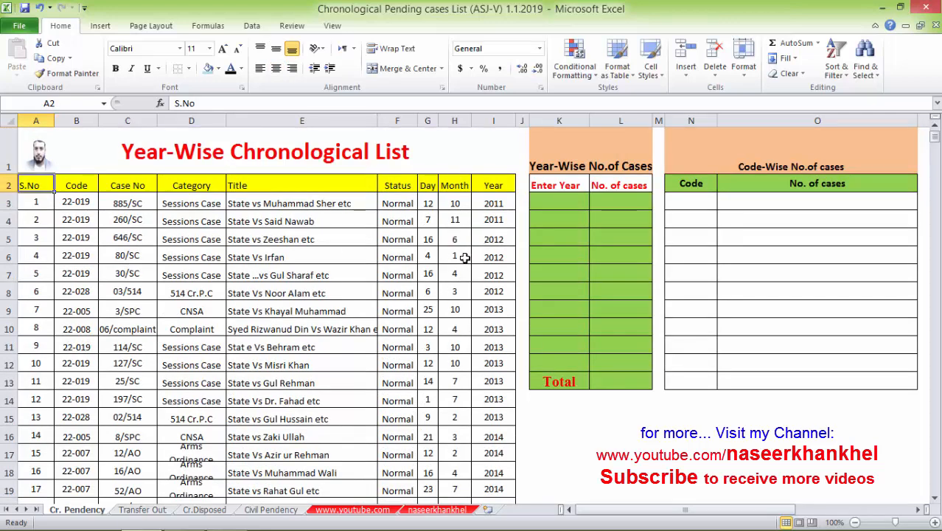
Start a formula in the first No. of cases cell (L3) of the year-wise table
click(564, 206)
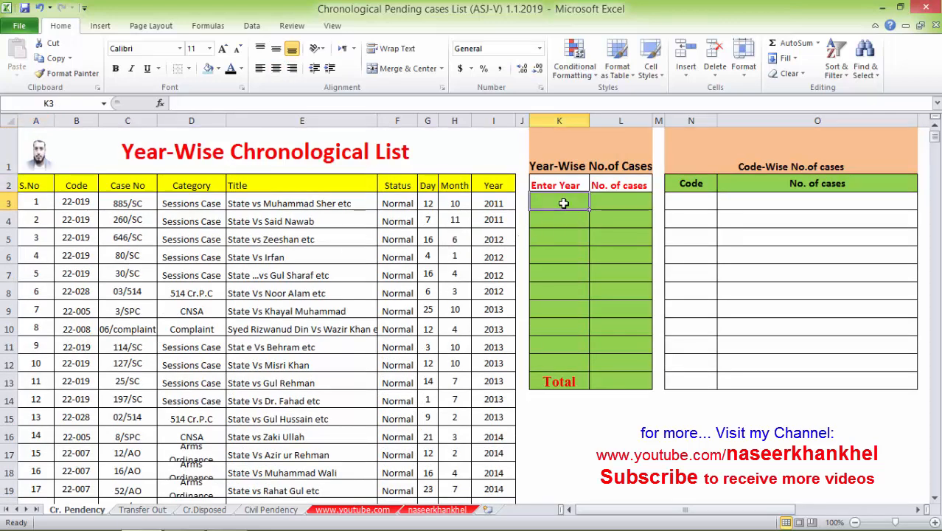
click(612, 206)
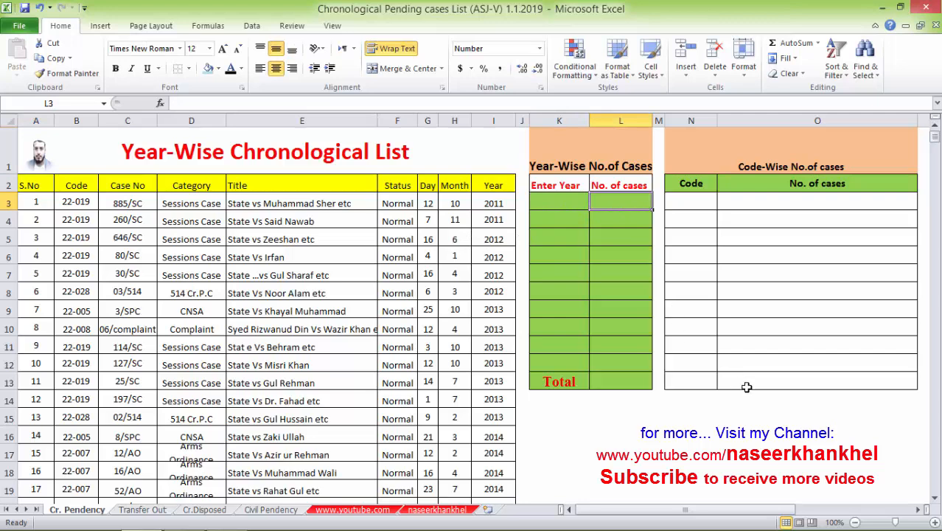
text(=)
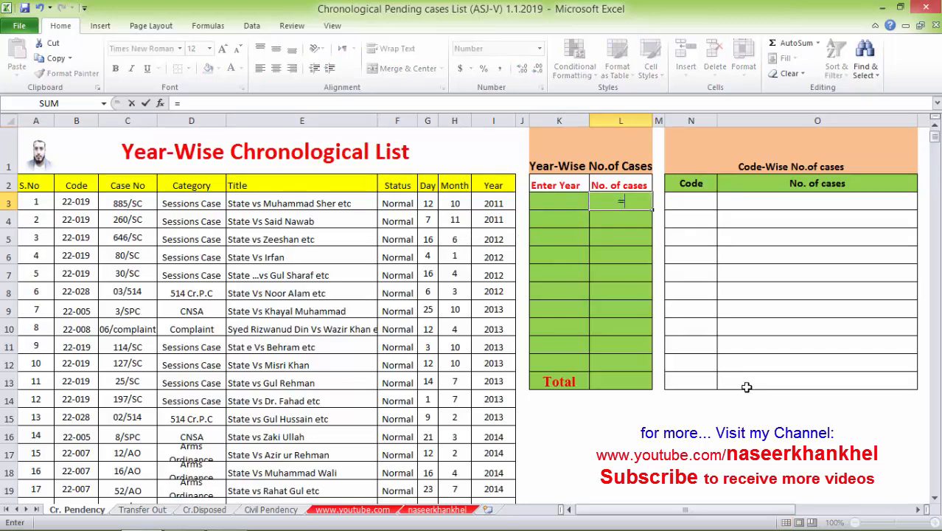
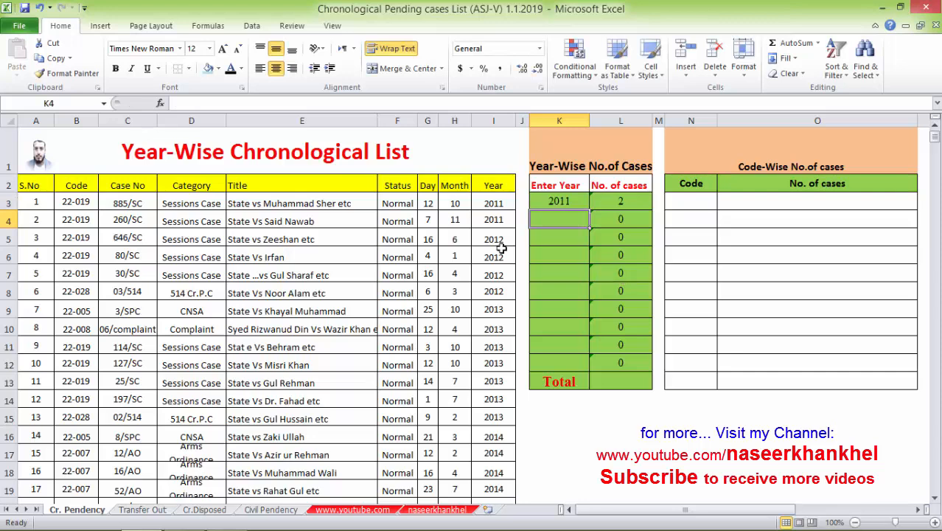
Enter 2012 below 2011 in the Enter Year column, check its count against the list, and extend the year series down to 2019
click(486, 209)
click(565, 219)
text(2012)
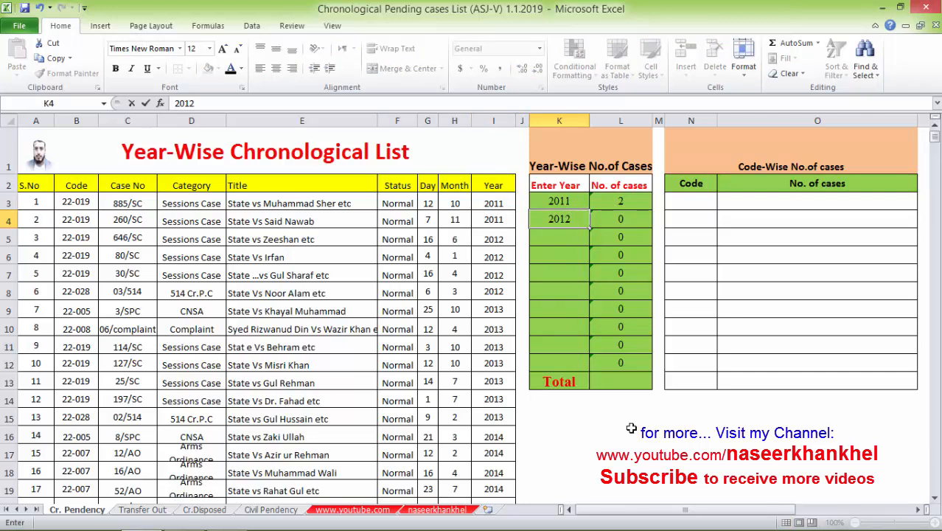
key(Return)
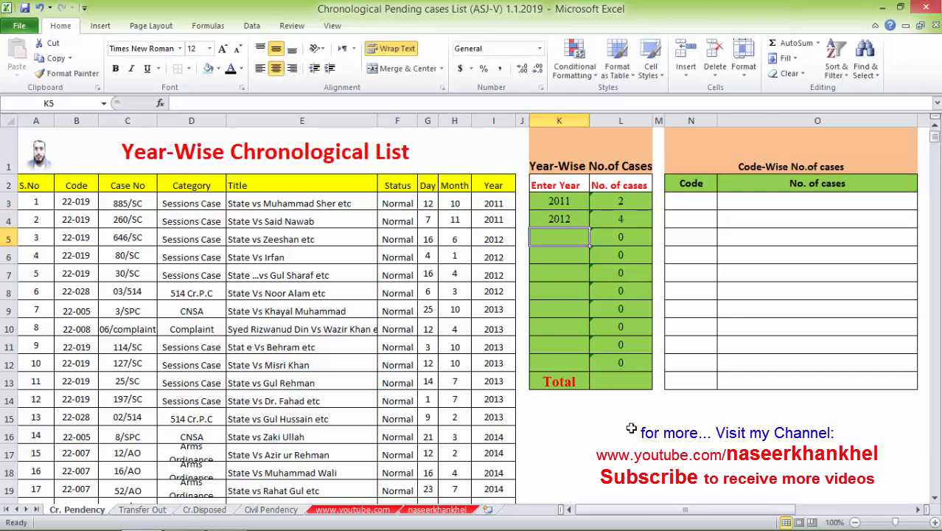
key(Up)
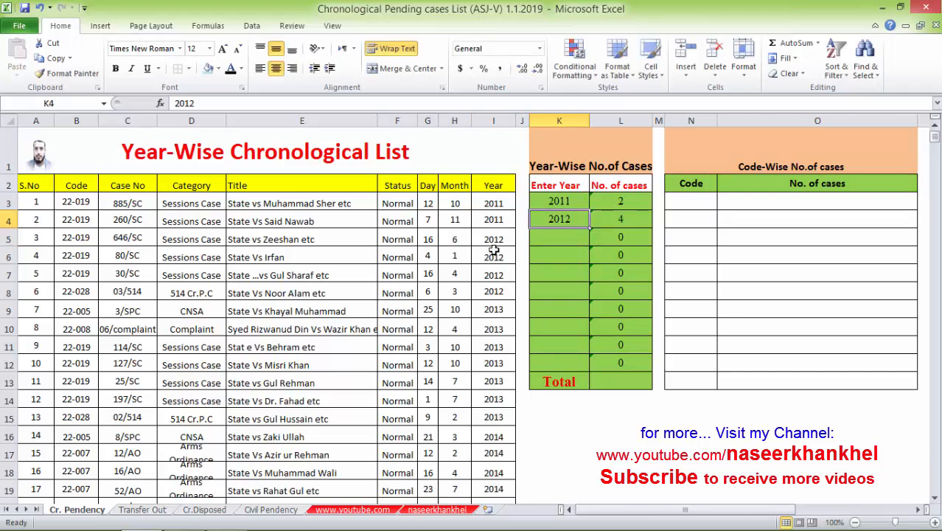
drag(490, 241, 492, 289)
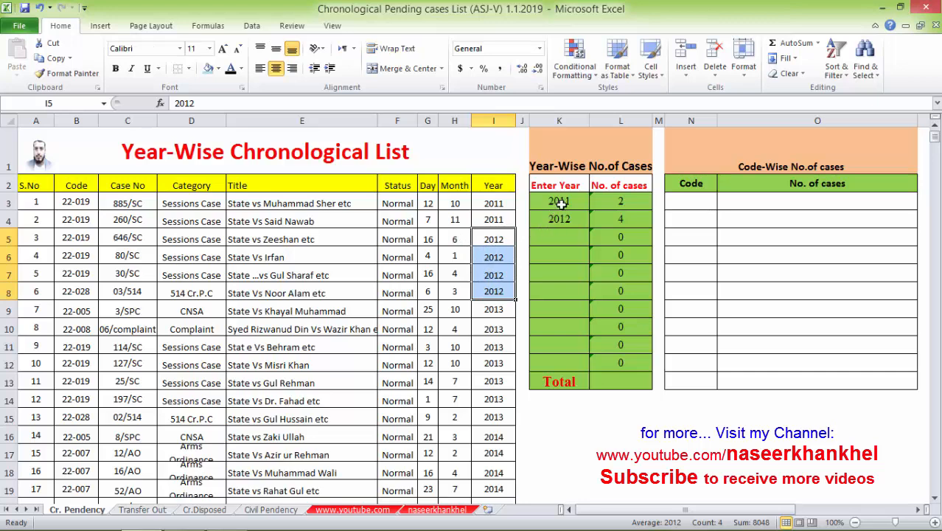
drag(562, 203, 584, 350)
click(566, 326)
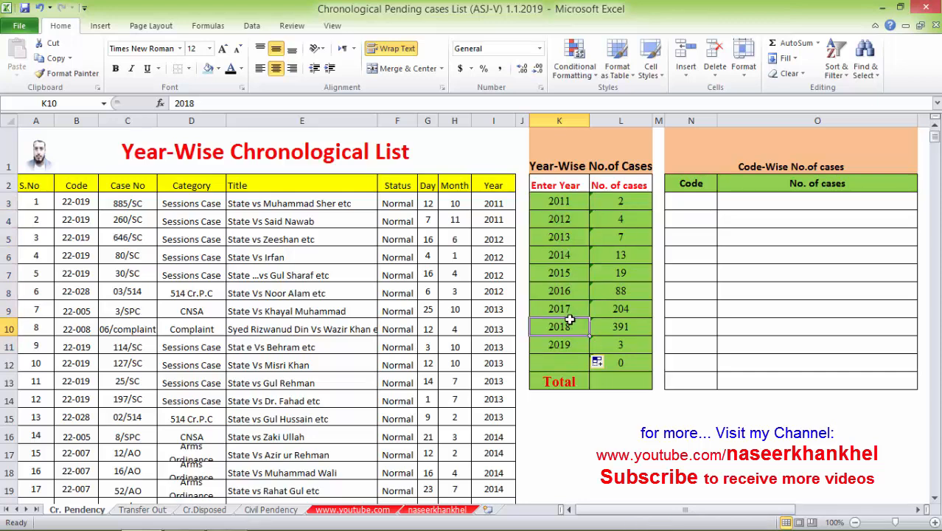
Examine the year-wise case counts and their formulas for the years 2014 to 2018
click(564, 257)
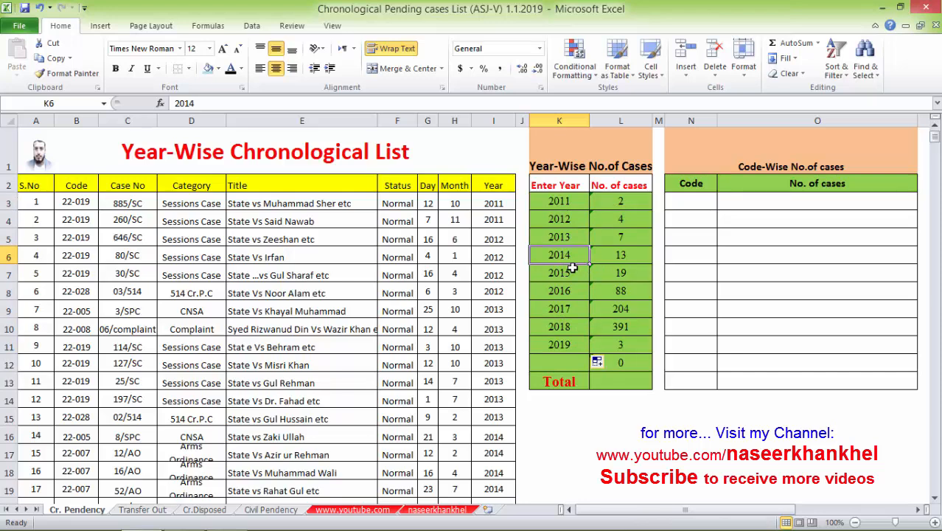
click(618, 257)
click(621, 274)
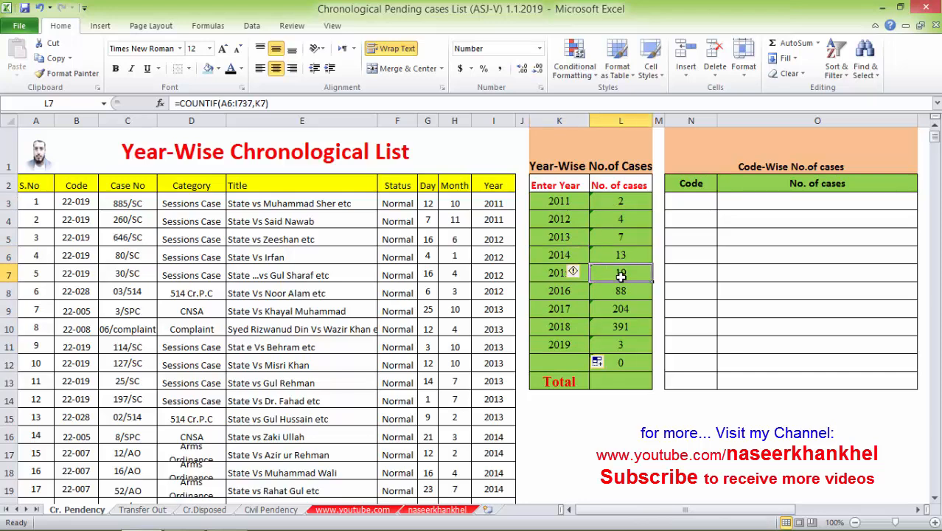
click(554, 291)
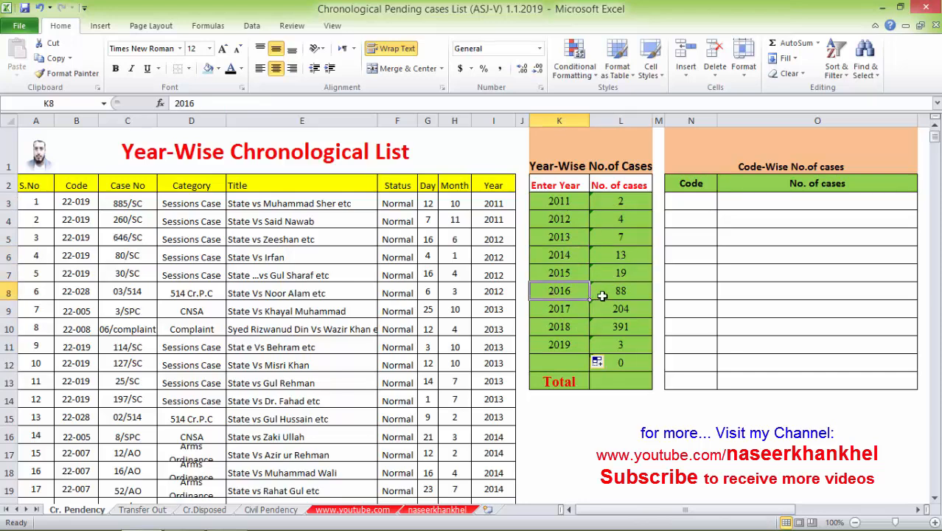
click(603, 294)
click(574, 313)
click(610, 311)
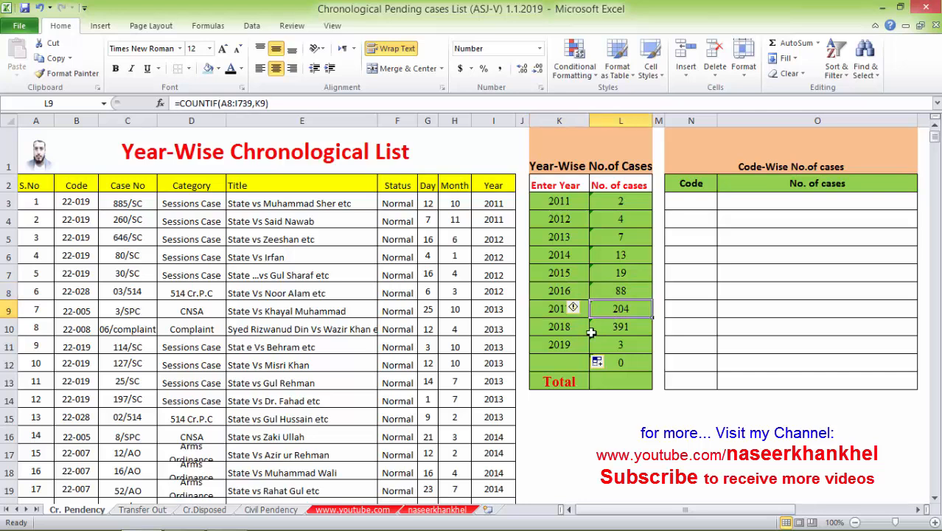
click(572, 329)
click(622, 328)
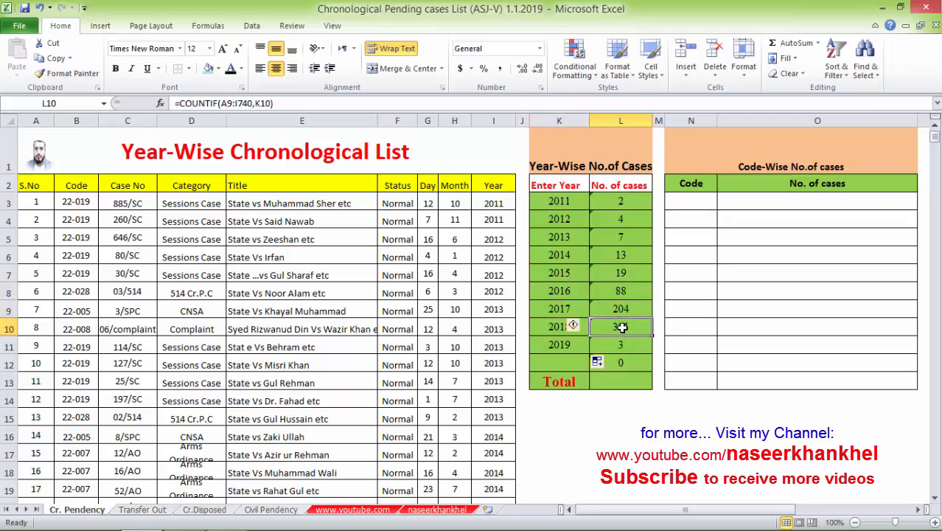
Total the year-wise No. of cases in L13 with a SUM of L3:L12
click(572, 346)
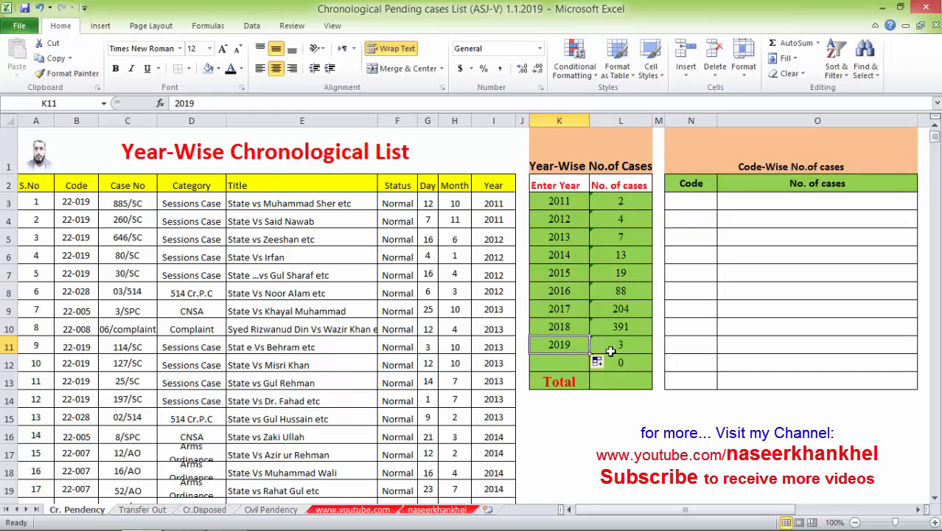
click(611, 351)
click(619, 383)
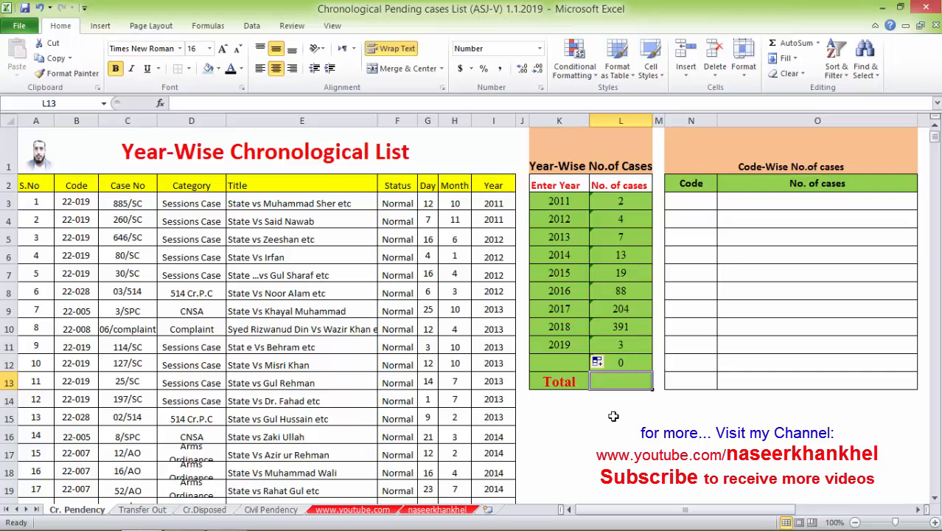
key(alt+equal)
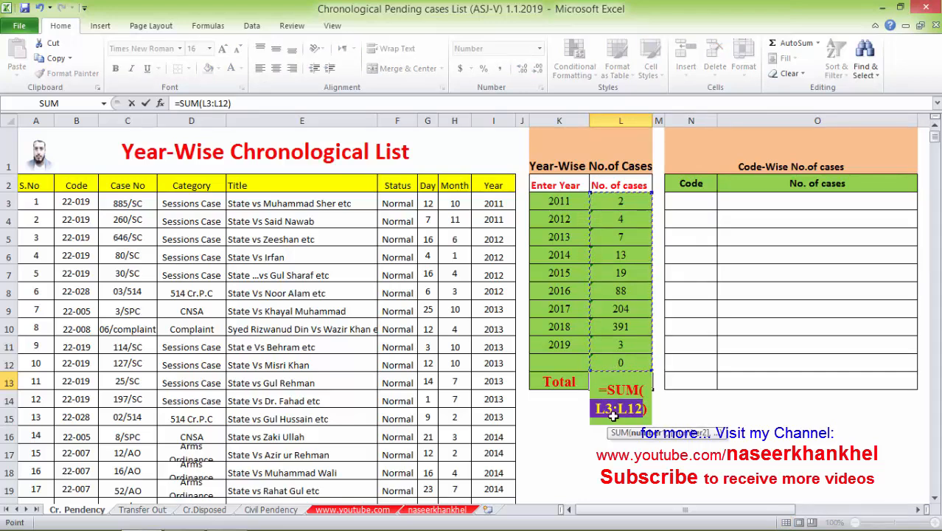
key(Return)
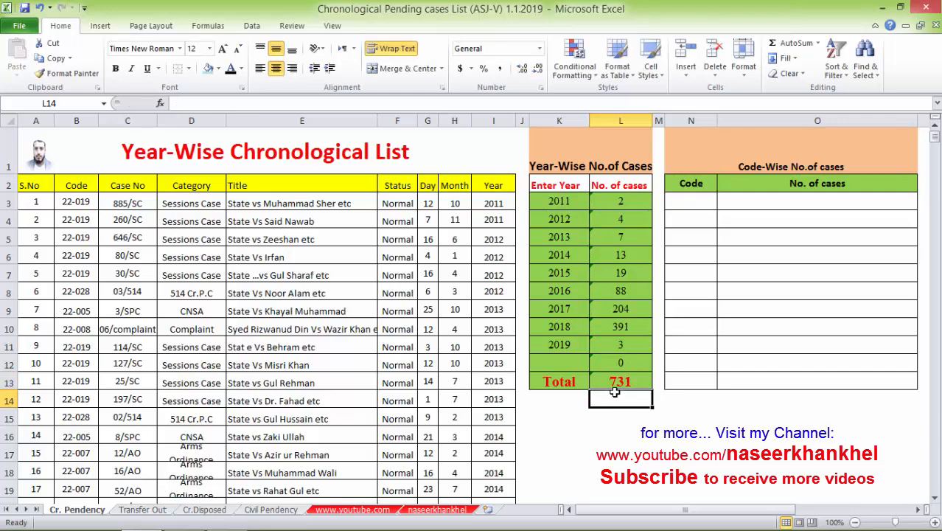
click(615, 384)
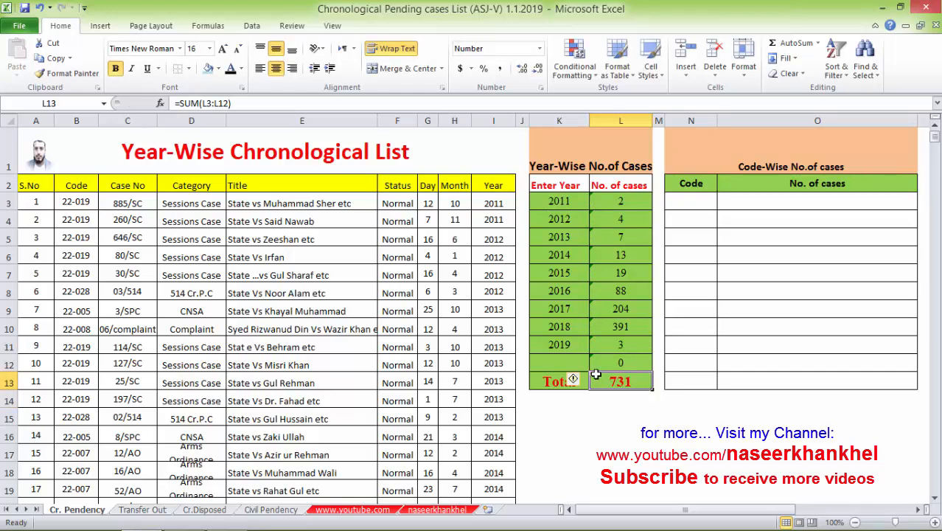
Enter =COUNTIFS(A2:I733,N3) in the first No. of cases cell (O3) of the code-wise table
click(693, 203)
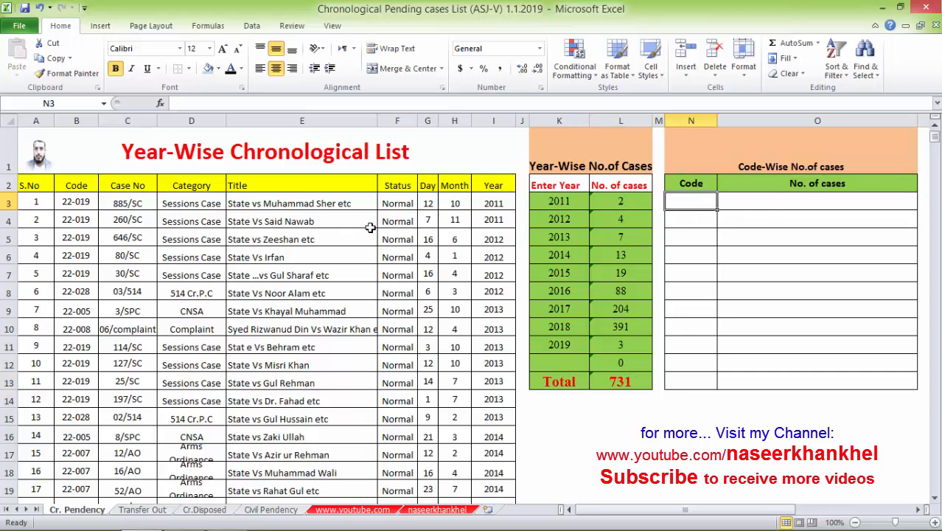
click(496, 204)
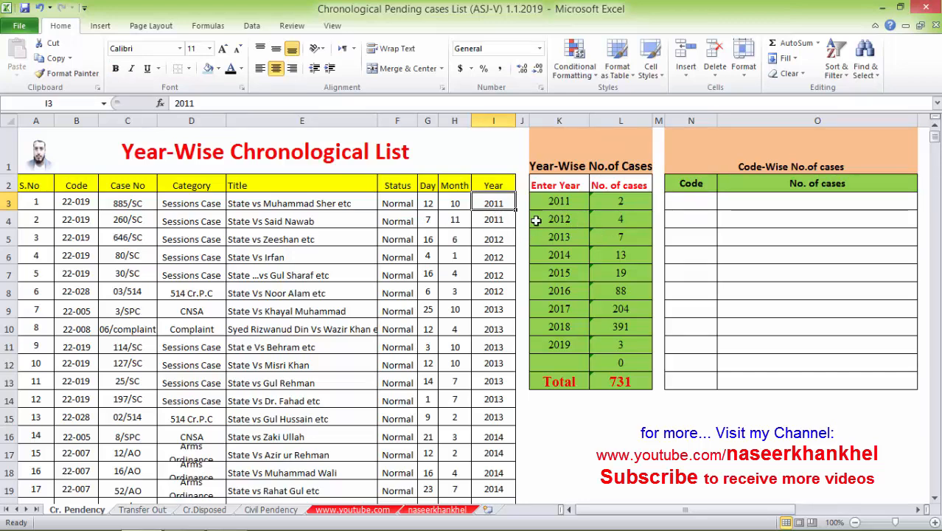
click(747, 168)
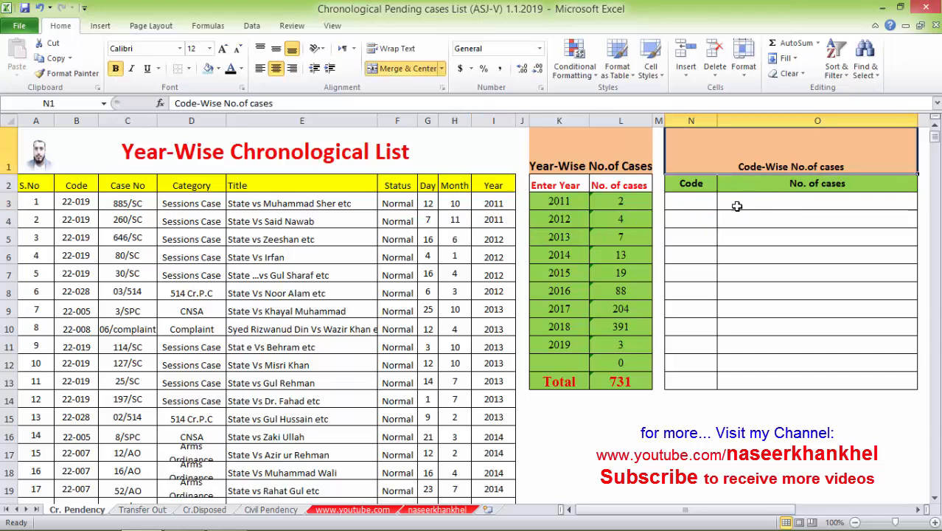
click(699, 204)
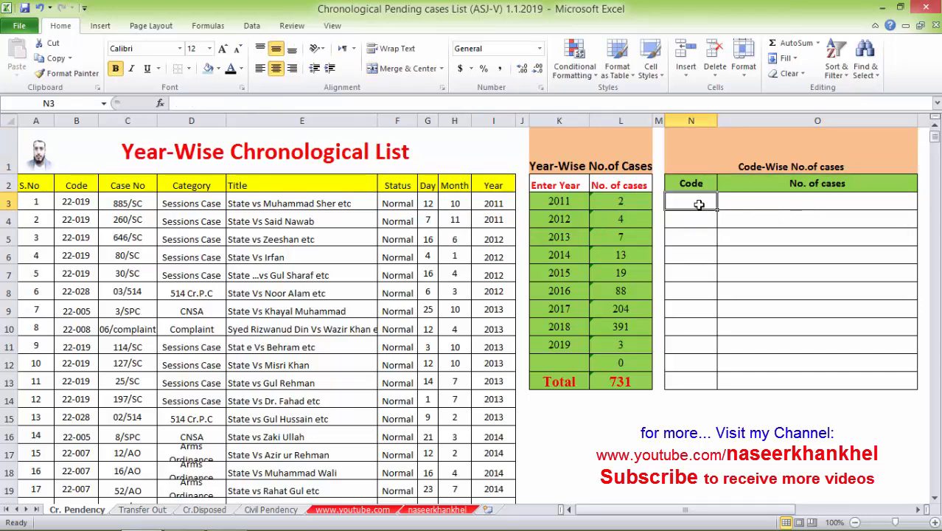
click(781, 204)
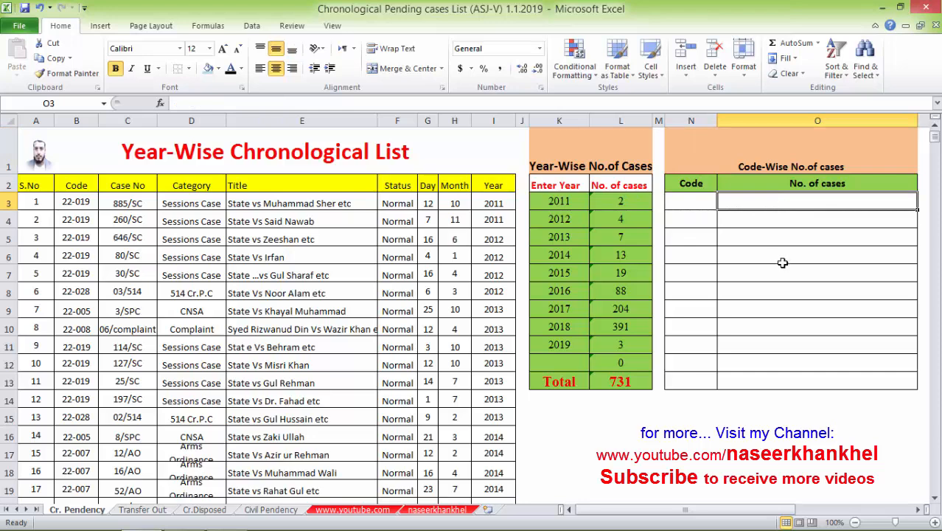
text(=)
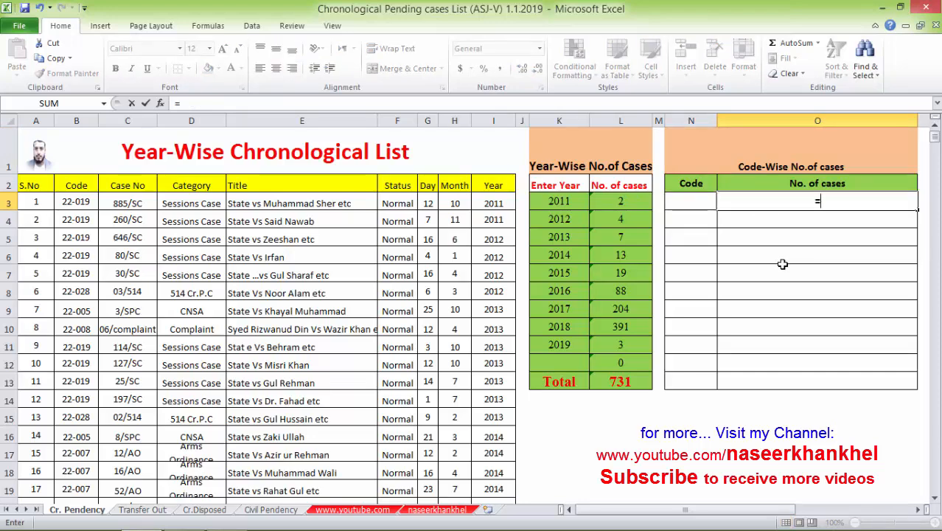
text(coun)
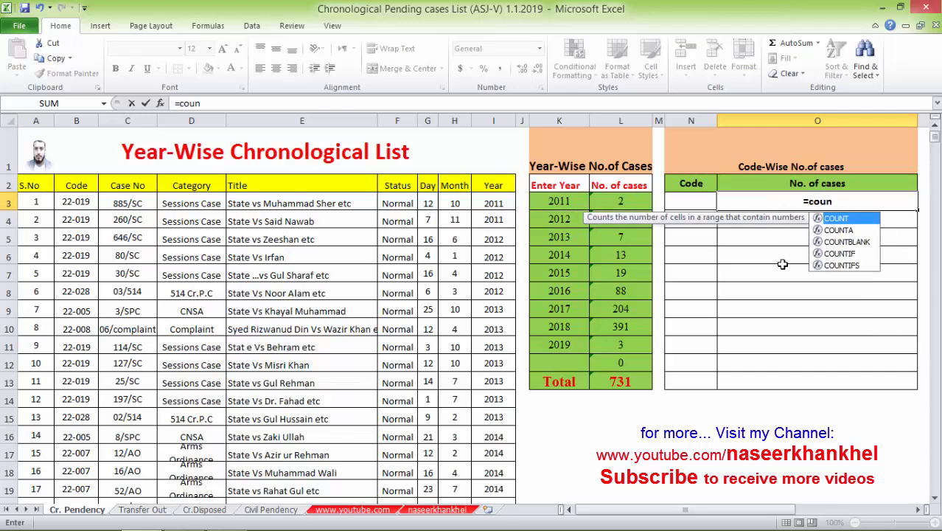
text(tifs)
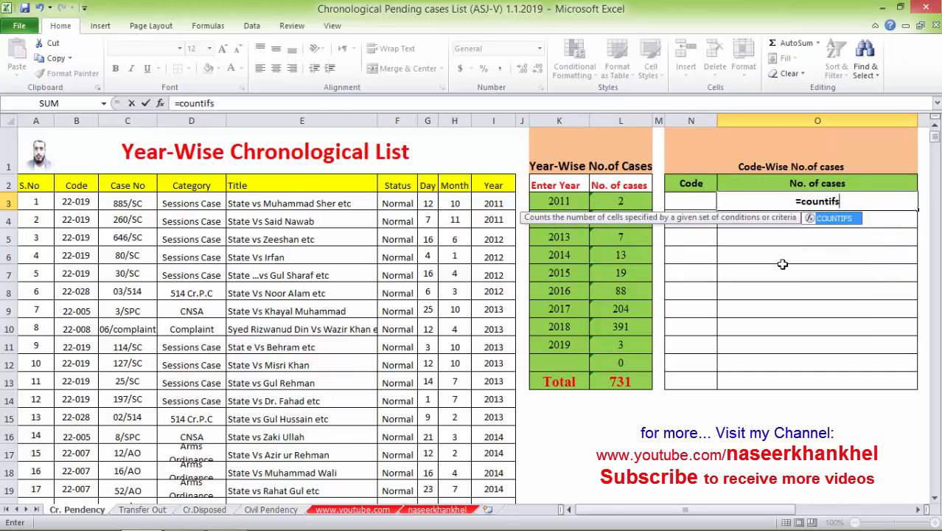
text(()
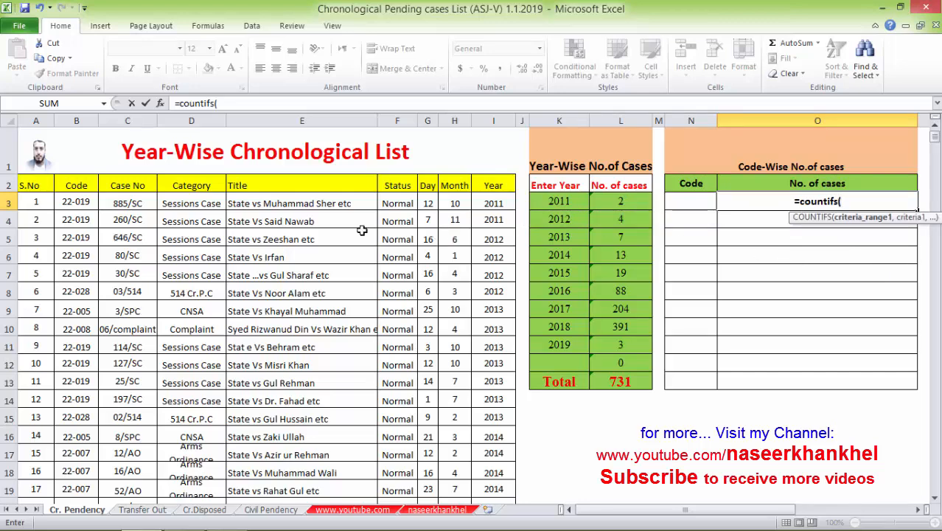
drag(33, 187, 481, 465)
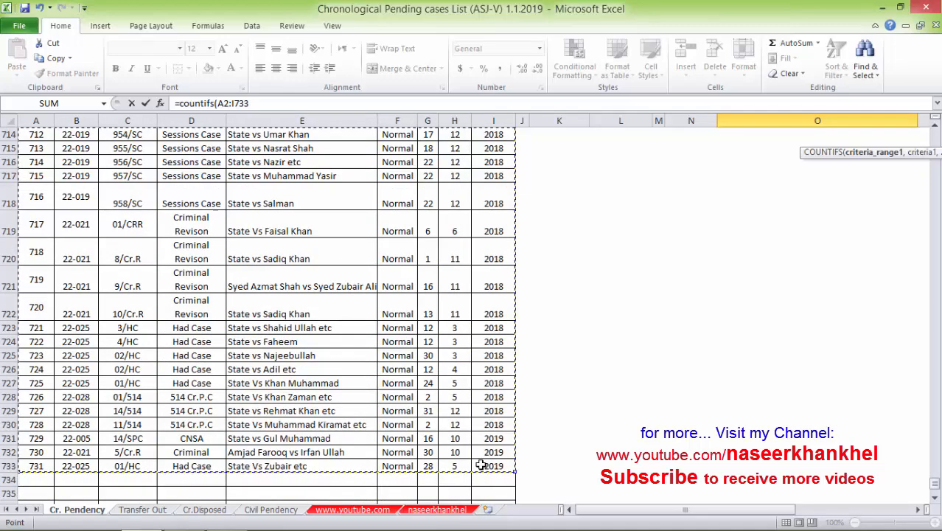
text(,)
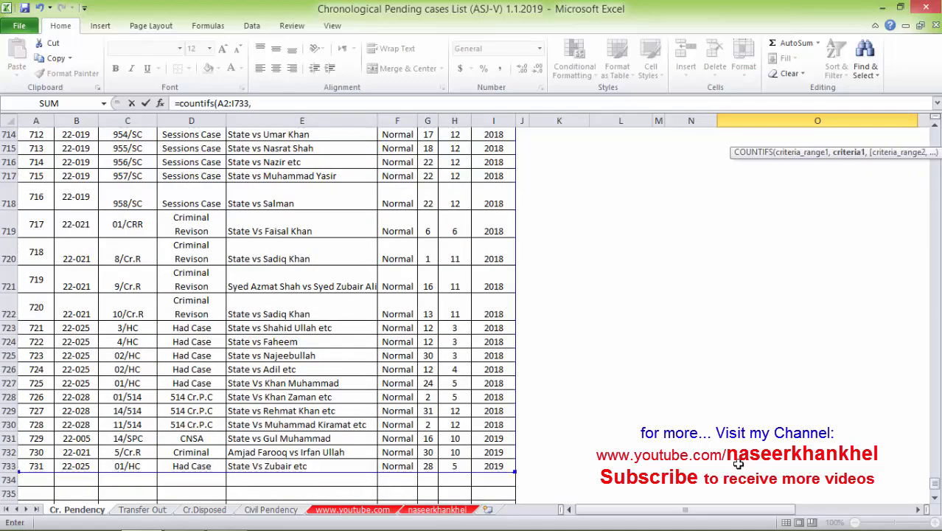
drag(934, 483, 937, 137)
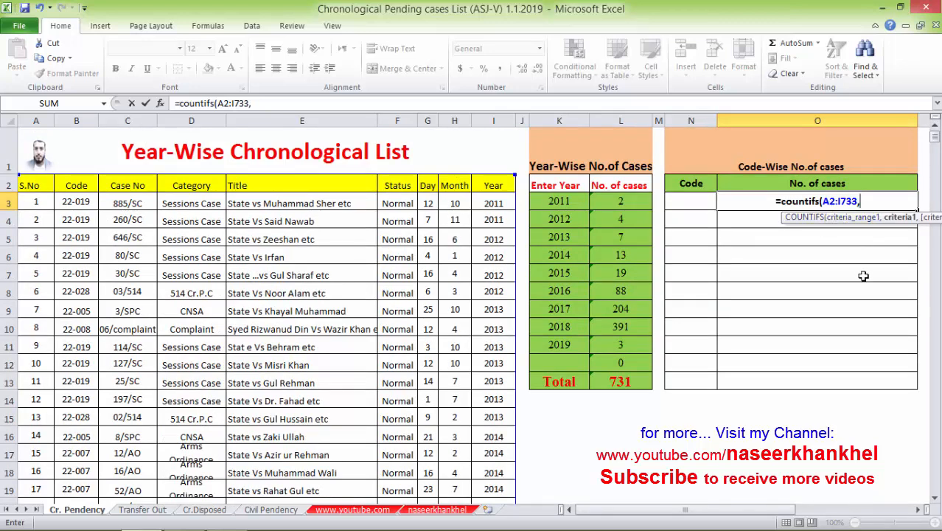
click(689, 202)
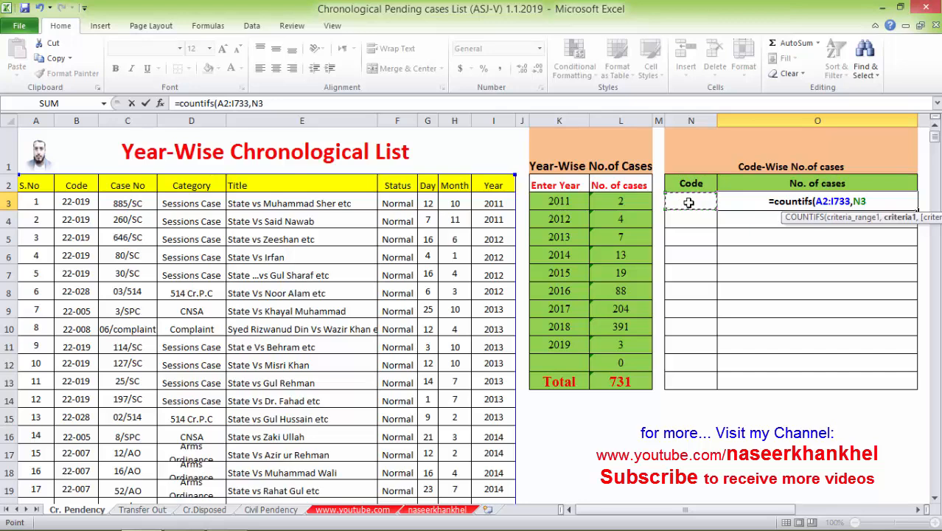
text())
key(Return)
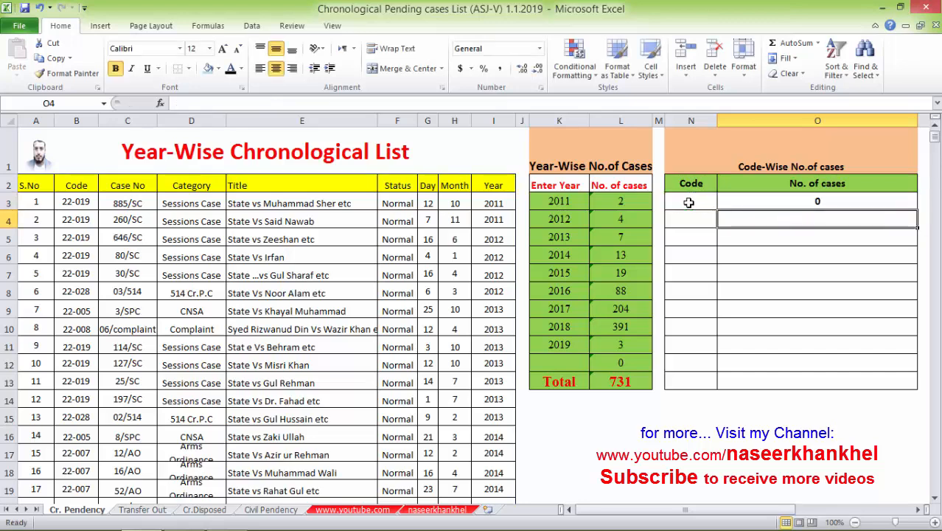
Fill the COUNTIFS formula from O3 down to O13 in the code-wise No. of cases column
key(shift+Down)
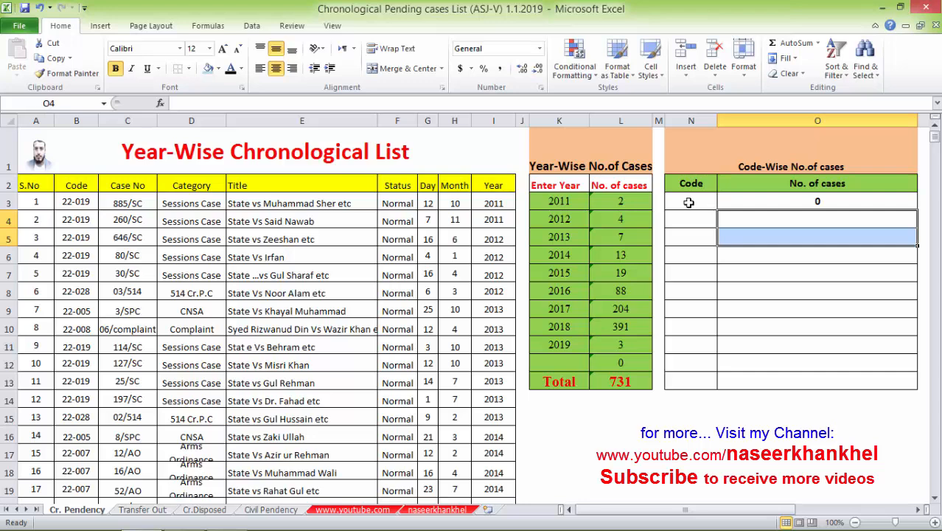
key(Up)
key(shift+Down)
key(shift+Down)
key(shift+Down)
key(shift+Down)
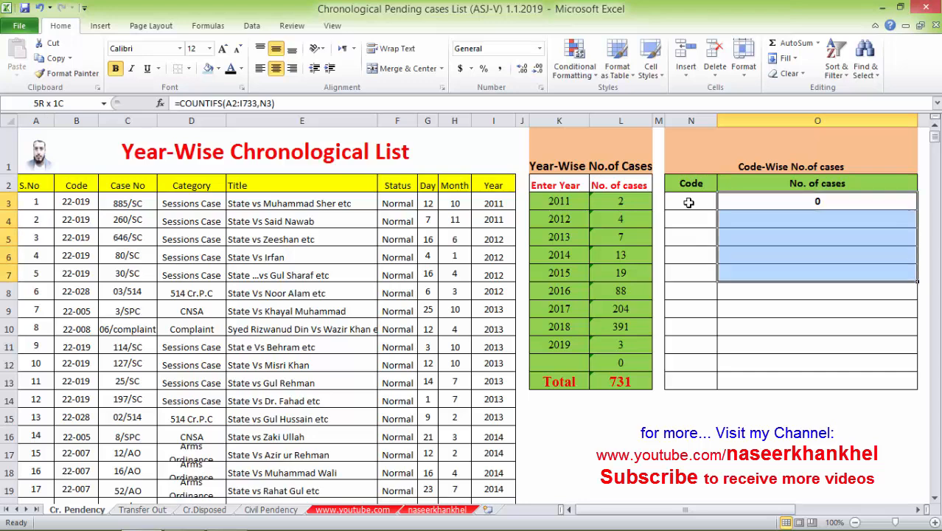
key(shift+Down)
key(shift+Down)
key(shift+Down)
key(shift+Down)
key(shift+Down)
key(shift+Down)
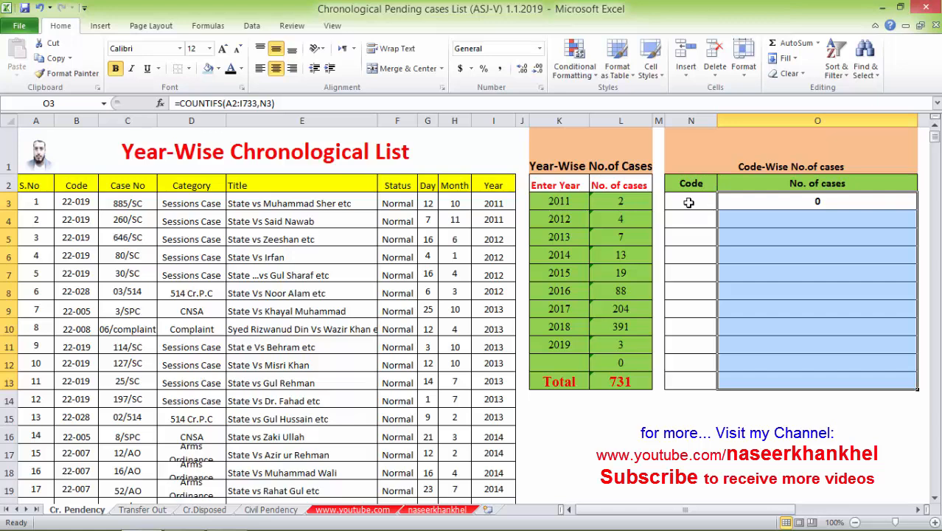
key(ctrl+d)
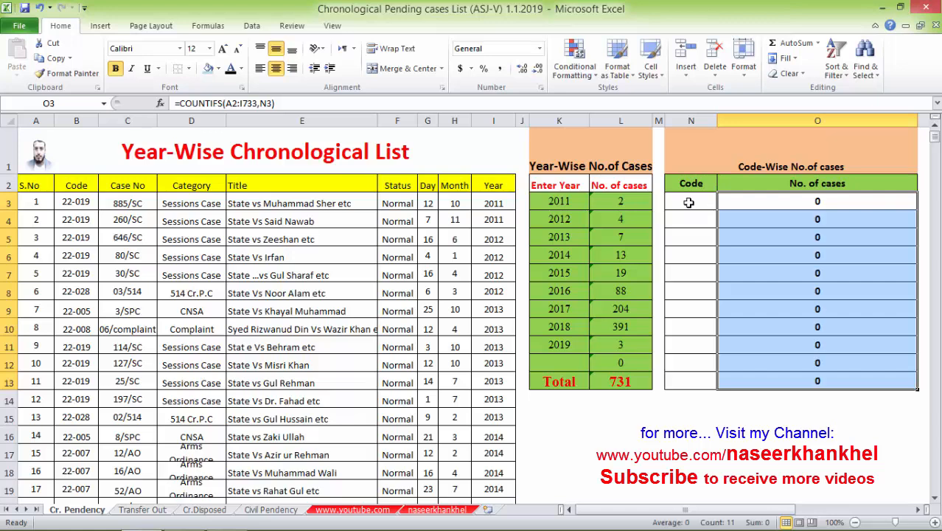
Enter the code 22-019 from the case list in the first Code cell (N3) of the code-wise table
click(688, 202)
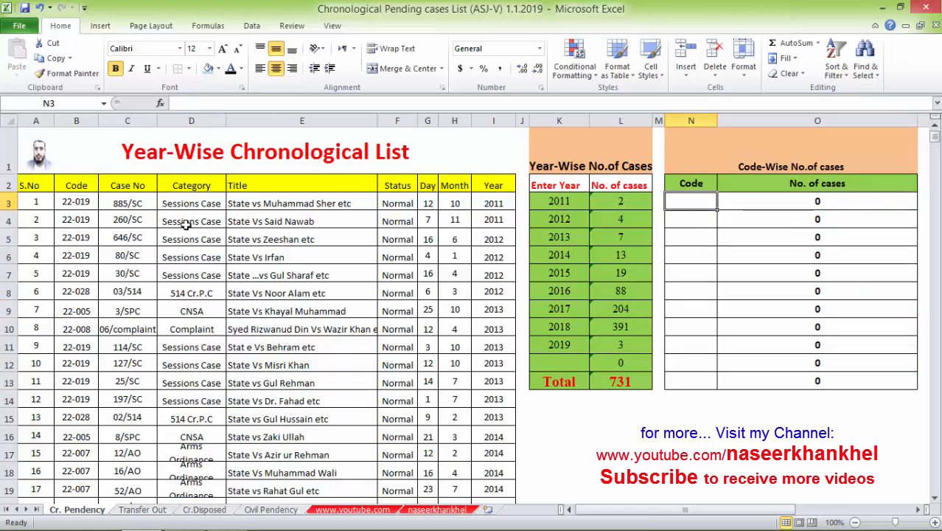
click(87, 202)
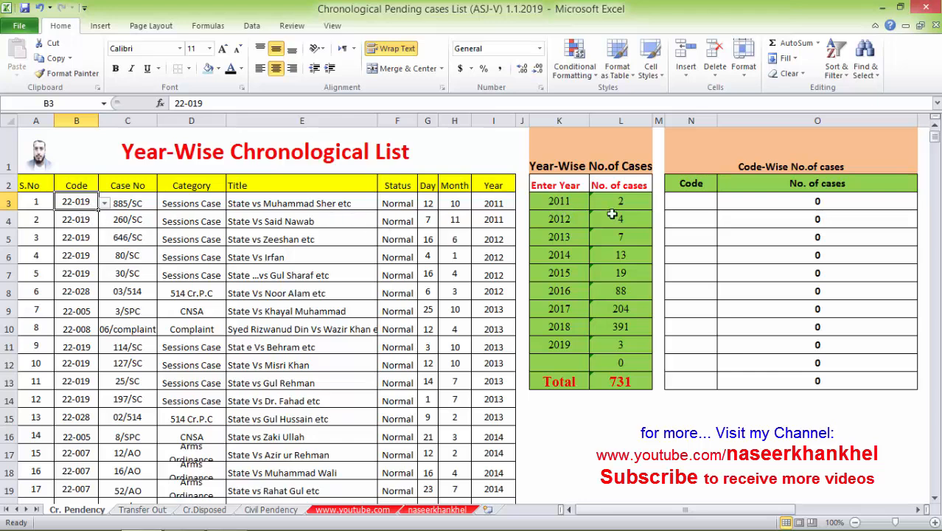
click(690, 201)
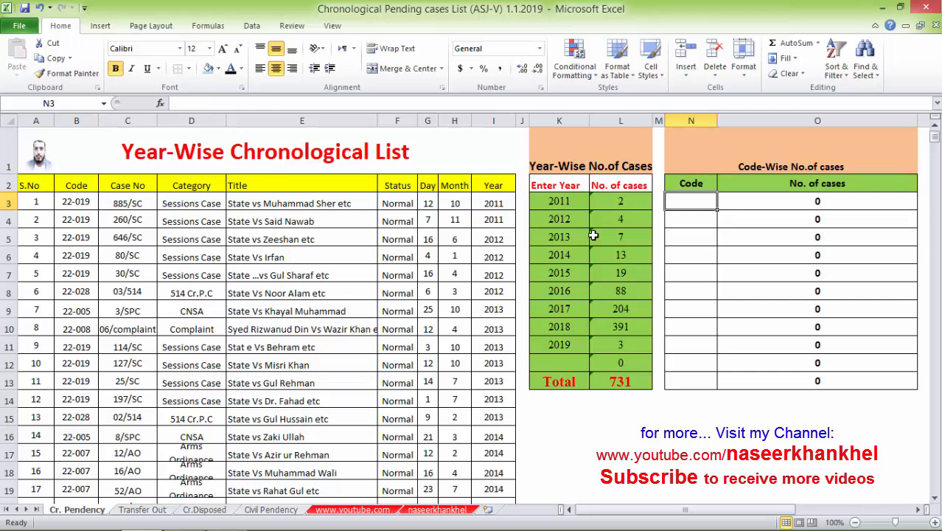
text(22-)
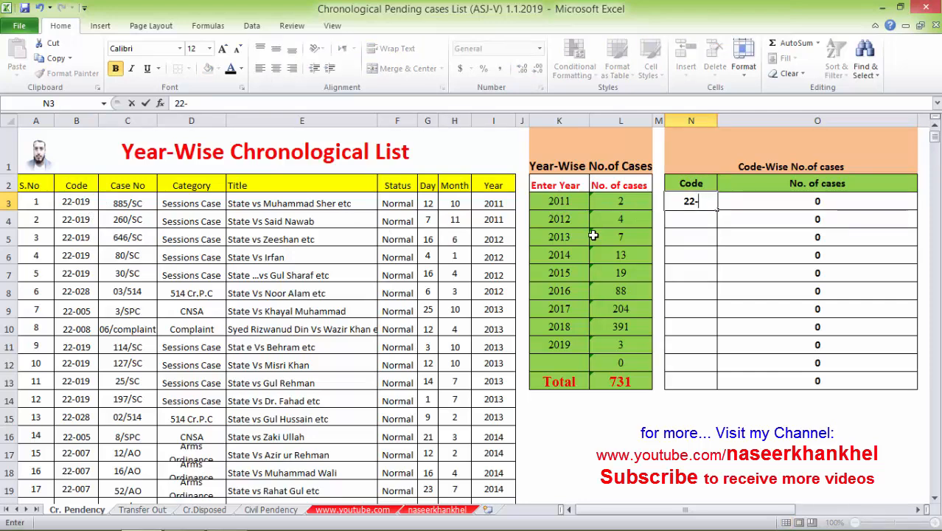
text(019)
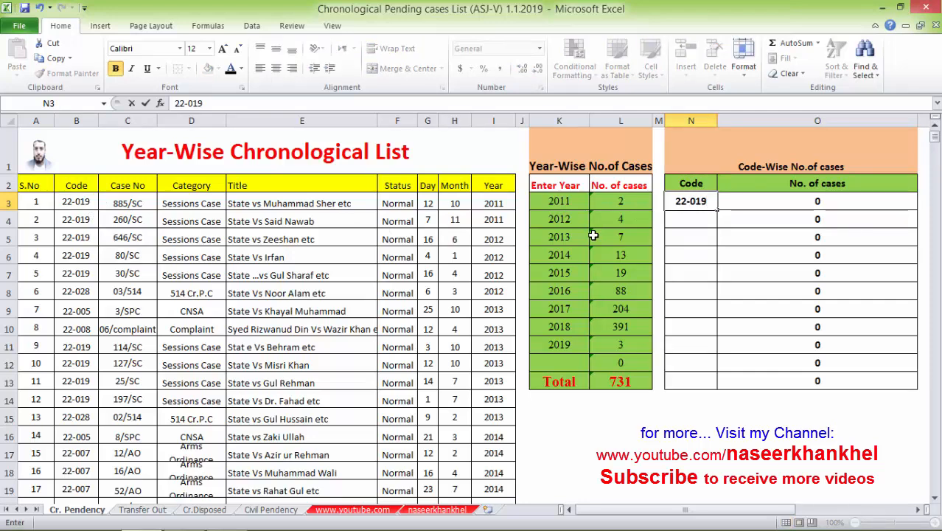
key(Return)
key(Up)
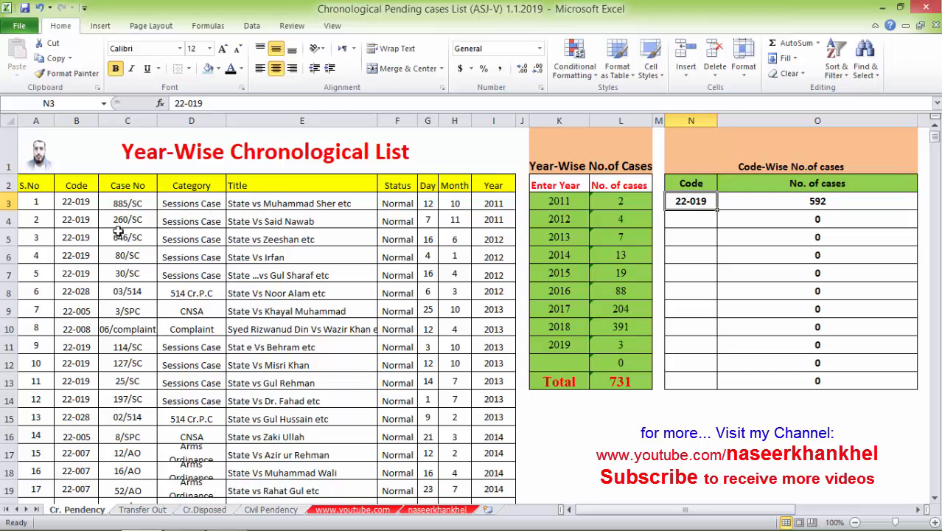
Review the count and formula for code 22-019 against the first listed case and the 2011 entry of the year-wise table
drag(186, 208, 243, 208)
click(76, 203)
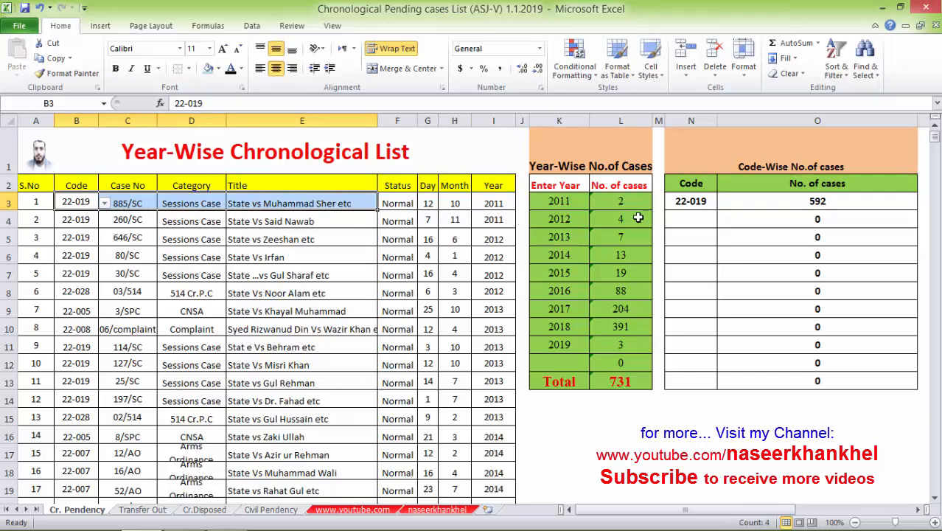
click(691, 208)
click(782, 204)
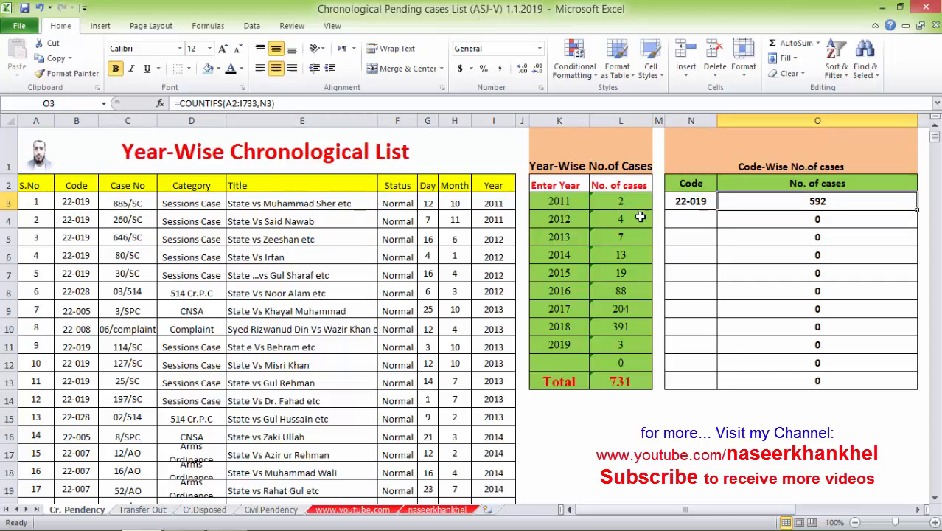
click(558, 204)
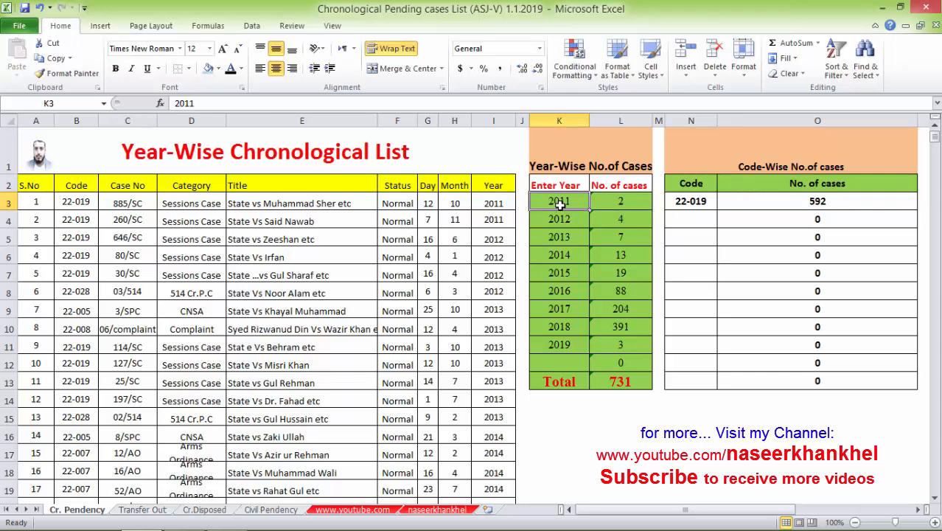
click(618, 203)
click(687, 205)
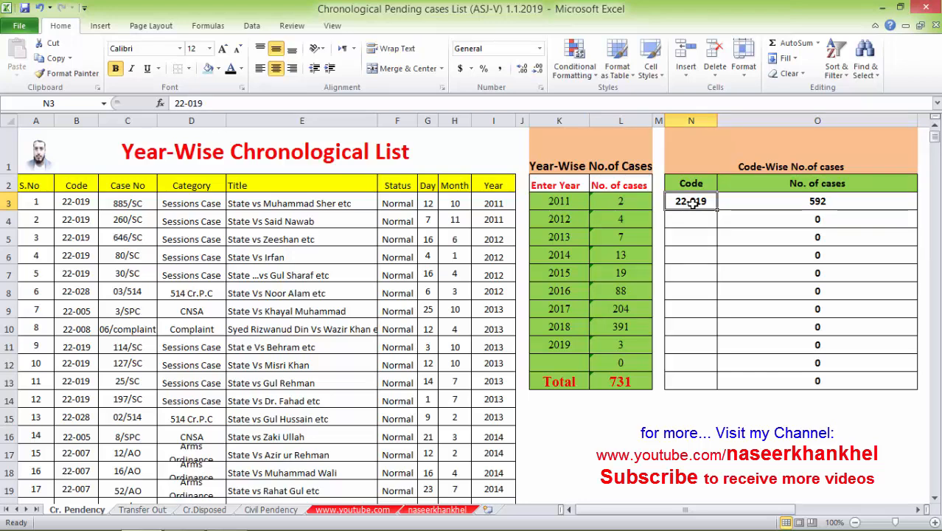
drag(691, 203, 743, 205)
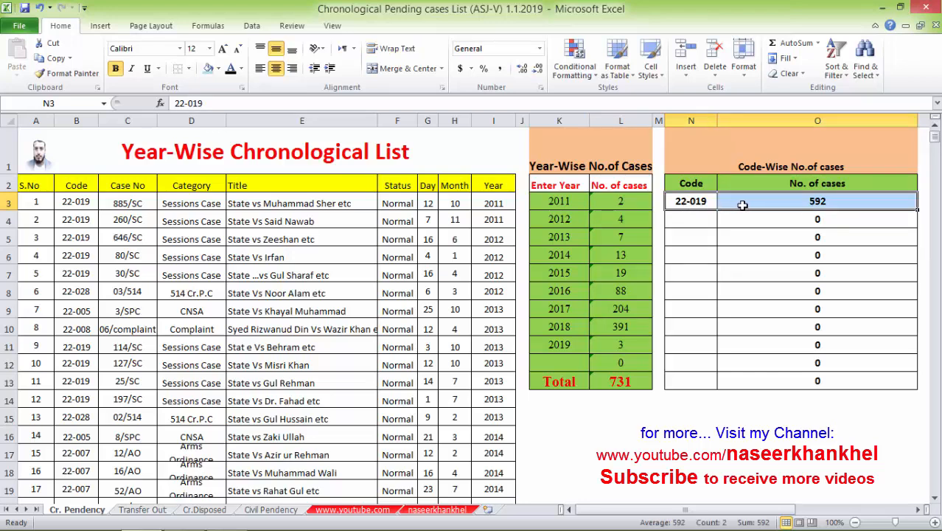
click(695, 222)
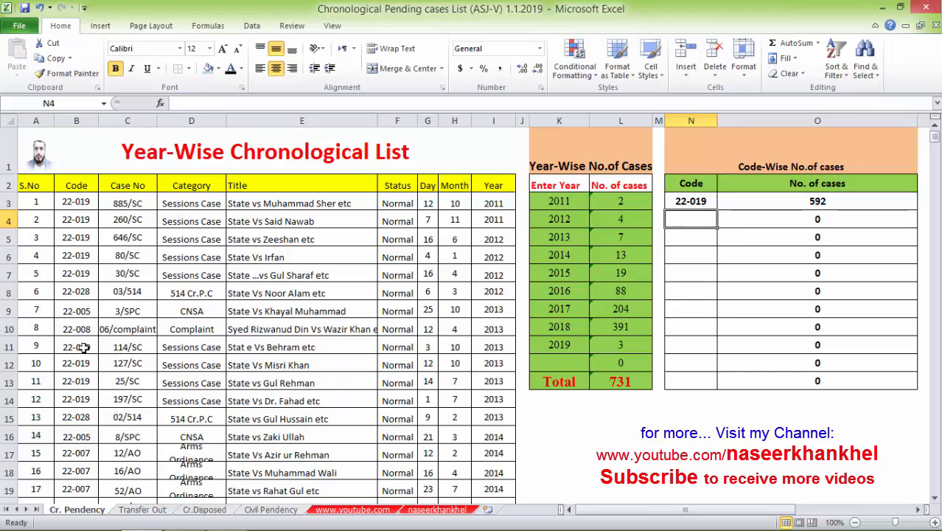
Enter the code 22-005 in the second Code cell (N4) of the code-wise table and check its count against the case list
click(78, 312)
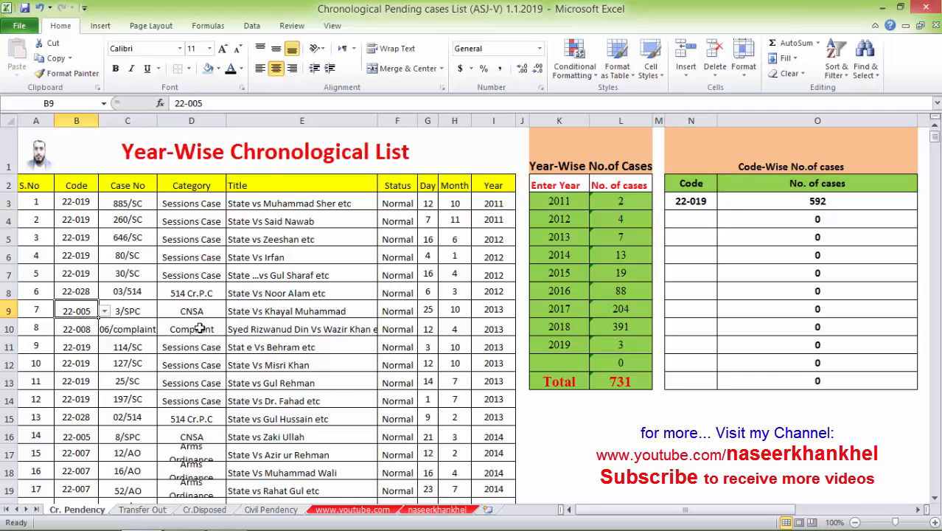
click(689, 221)
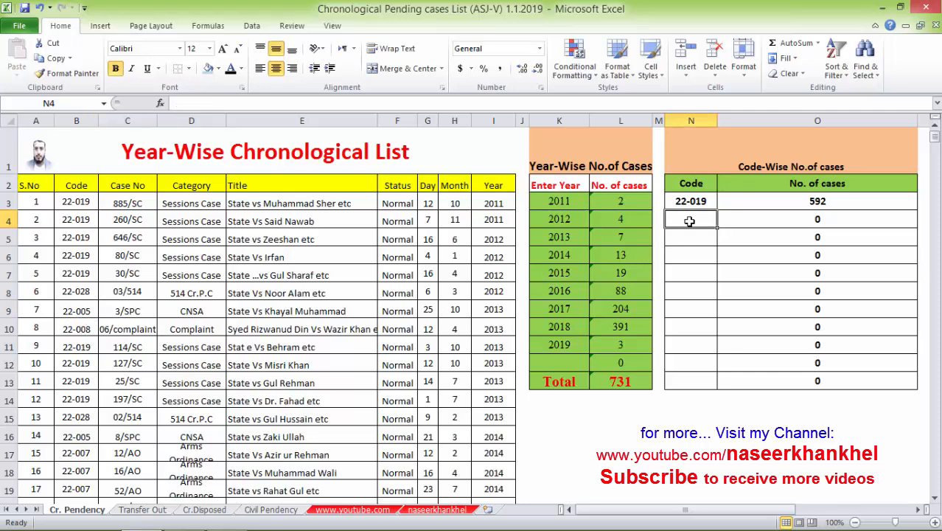
text(22)
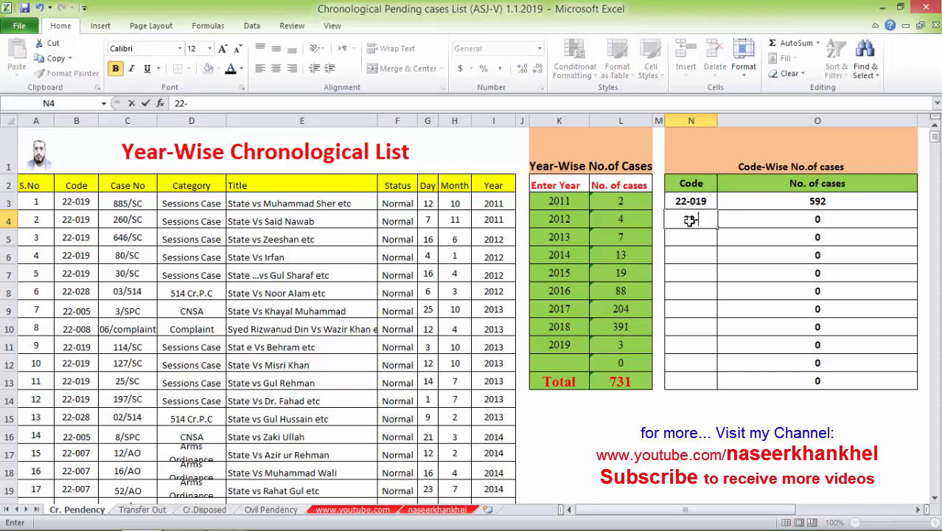
text(-005)
key(Return)
click(689, 223)
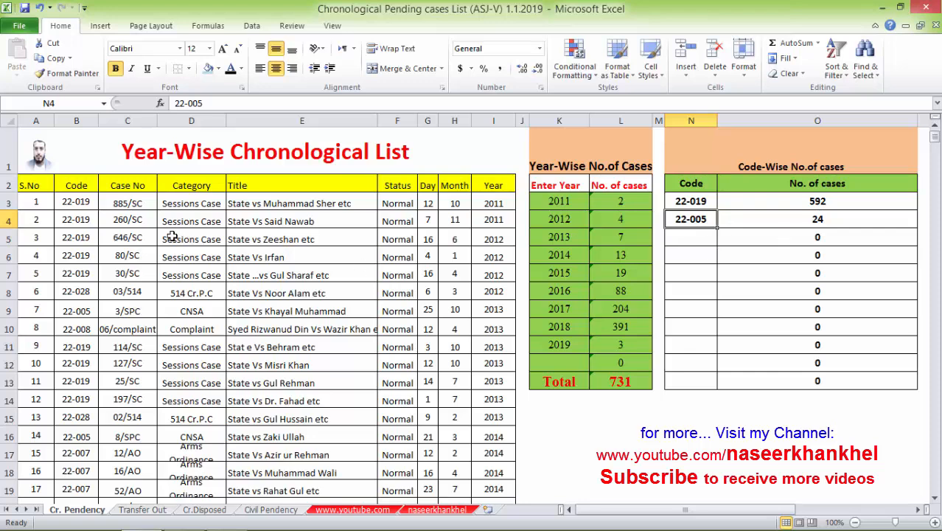
drag(120, 220, 294, 400)
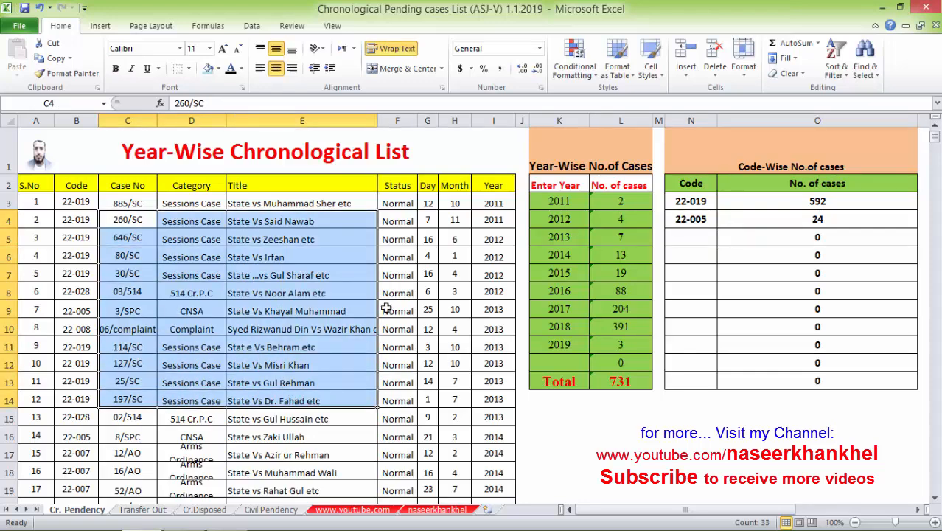
click(201, 311)
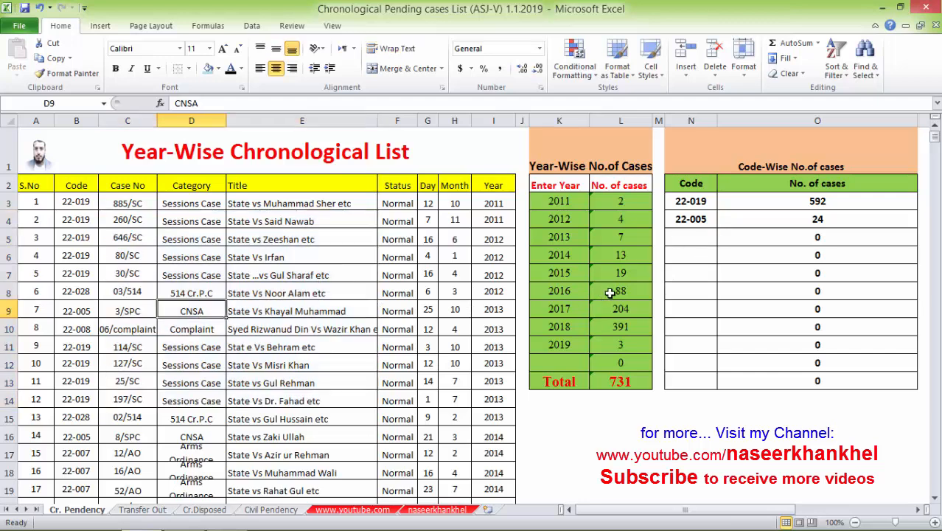
click(805, 220)
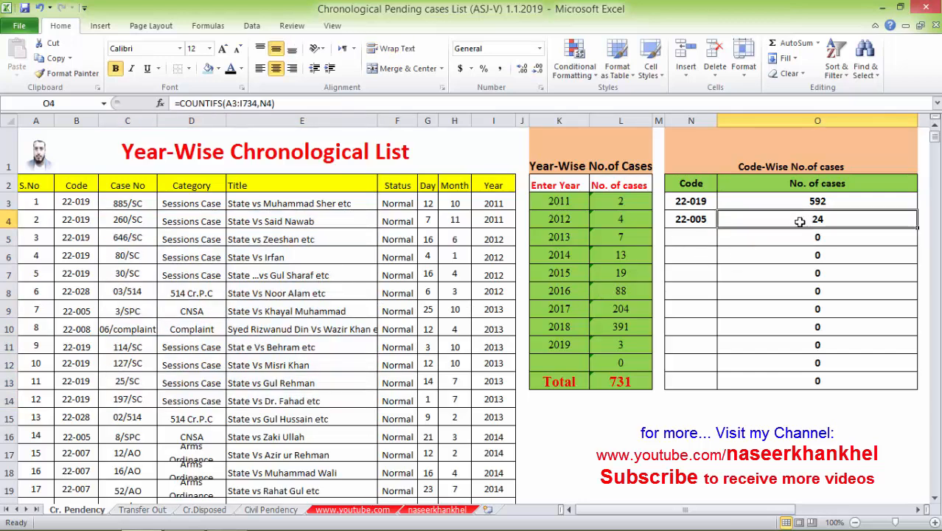
Enter the code 22-007 from the case list in the third Code cell (N5) and check its count formula
click(696, 238)
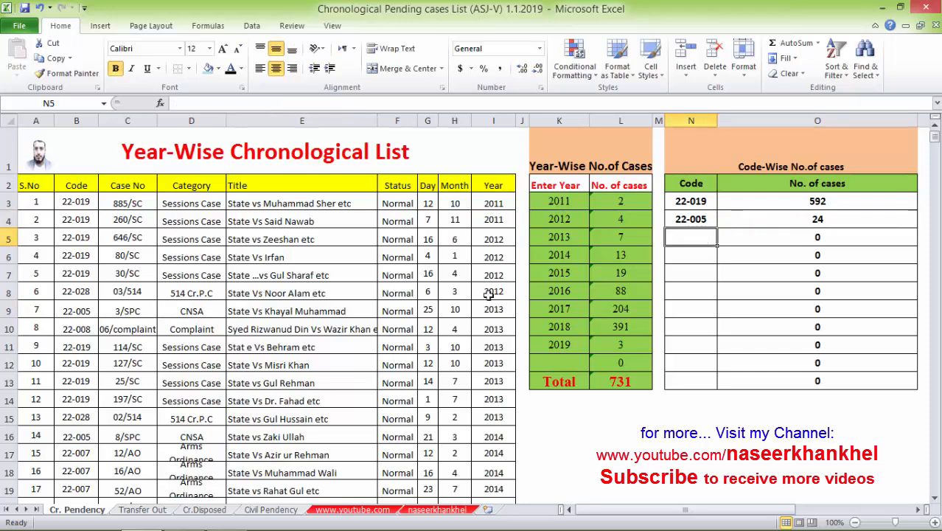
click(82, 473)
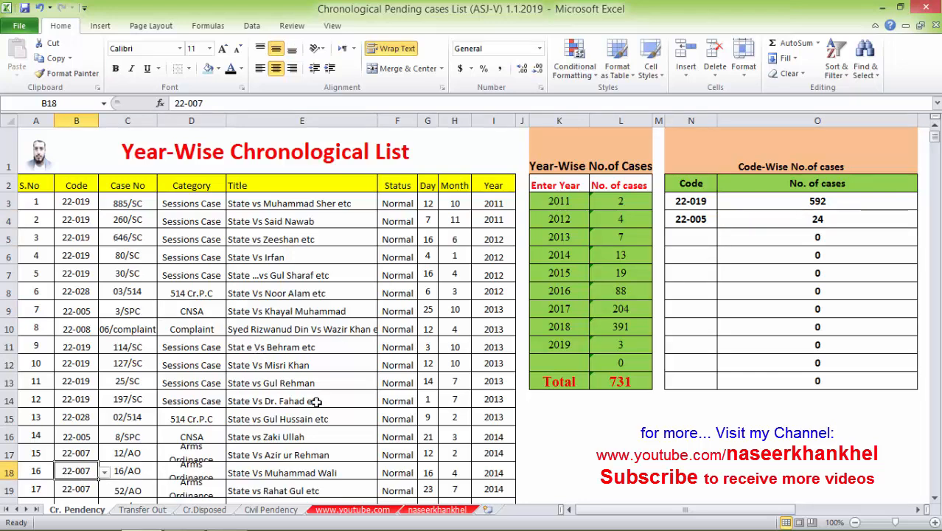
click(687, 238)
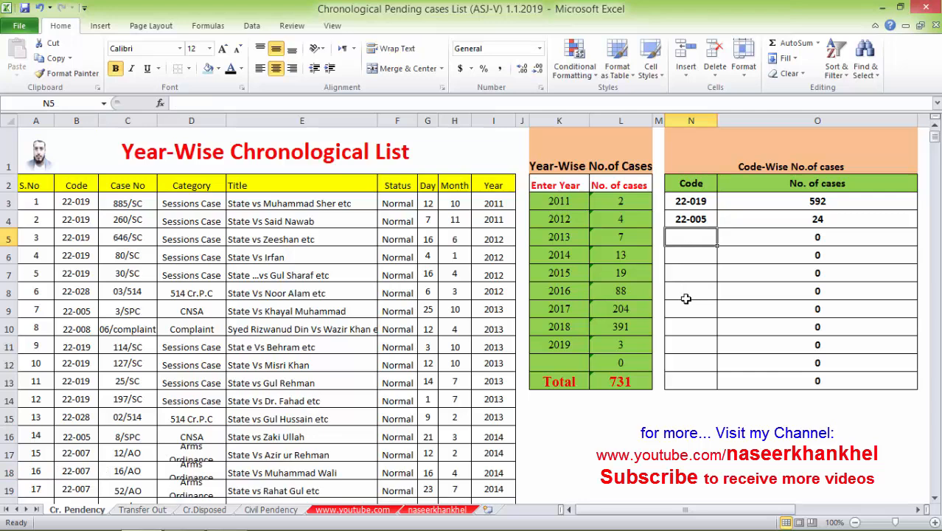
text(22-007)
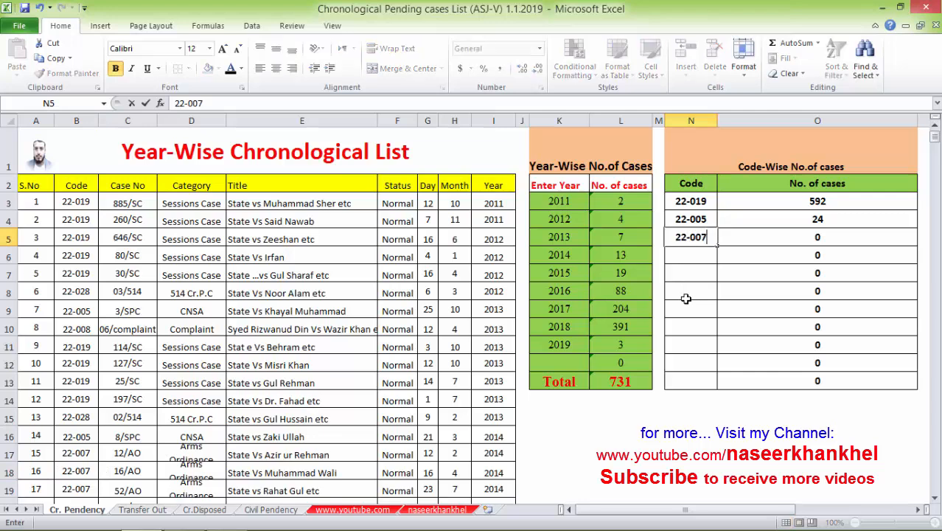
key(Return)
key(Up)
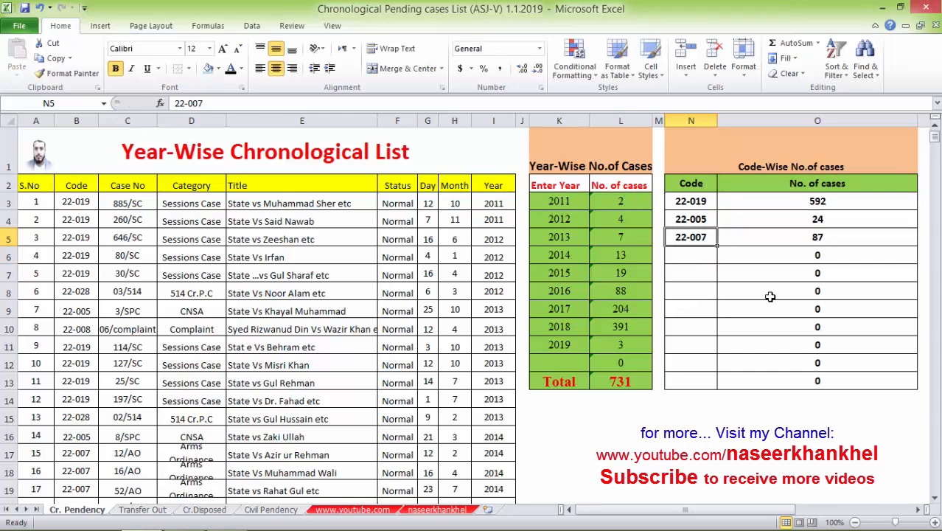
click(806, 245)
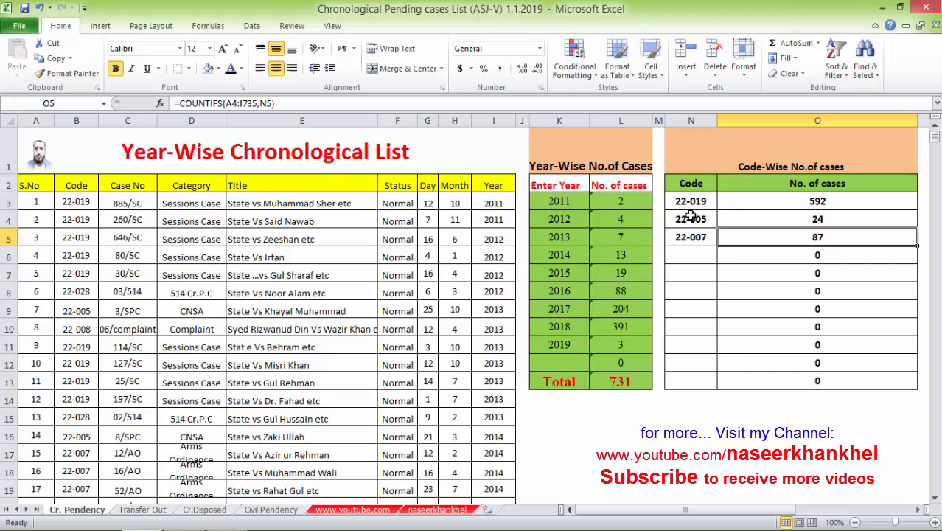
Turn on filtering for the header row of the chronological case list, from S.No to Year
click(220, 205)
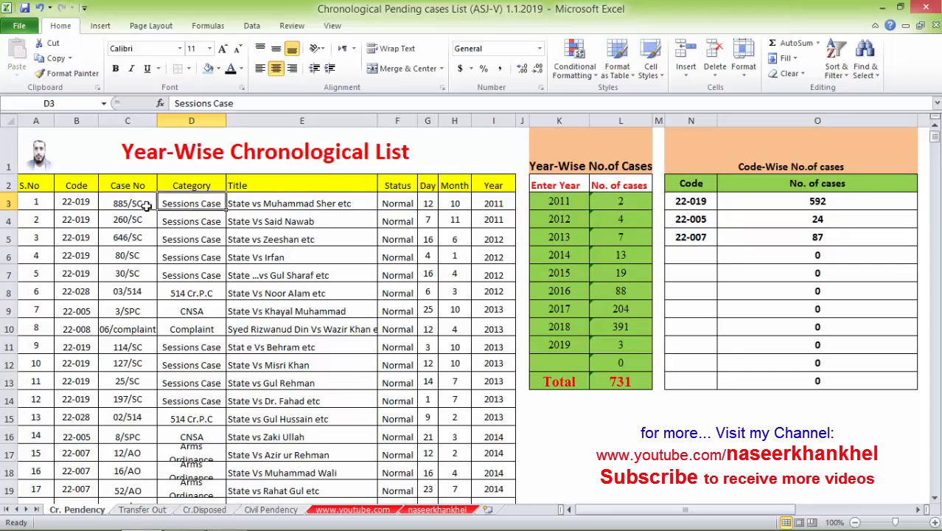
click(37, 186)
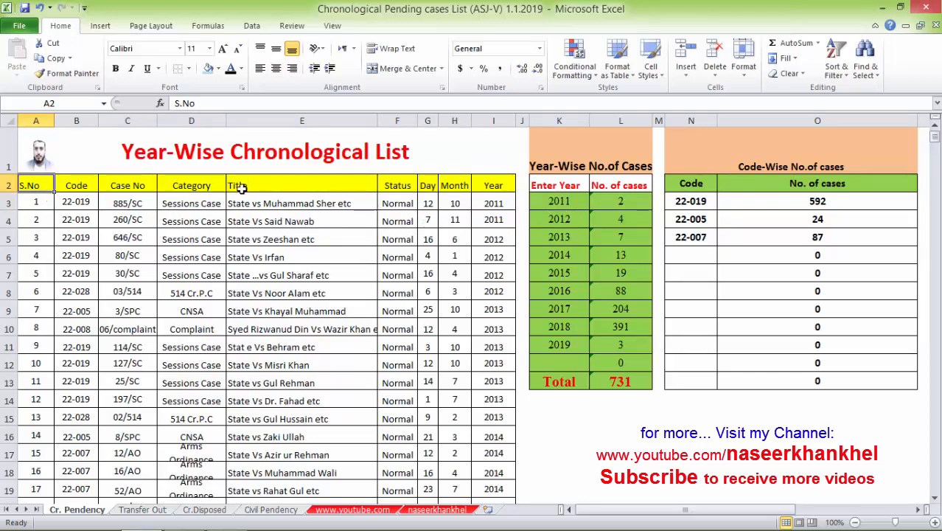
key(ctrl+shift+l)
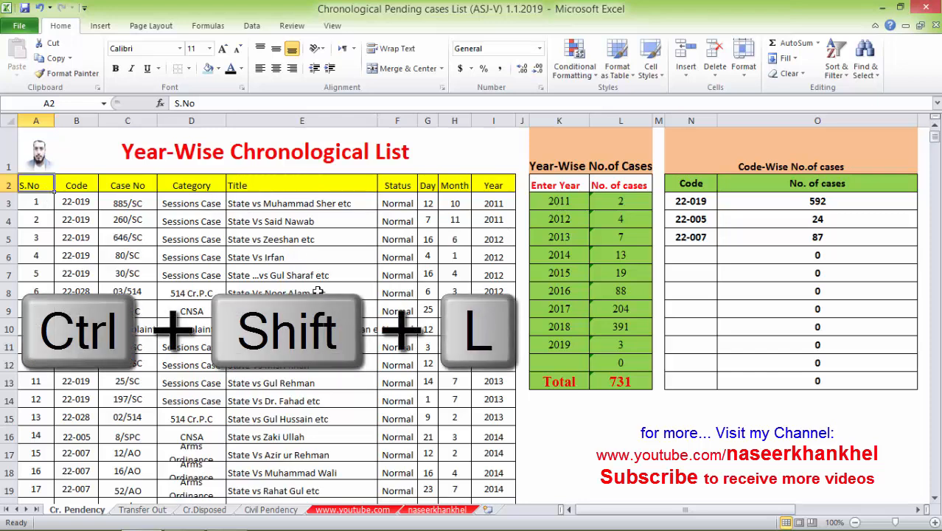
key(ctrl+shift+l)
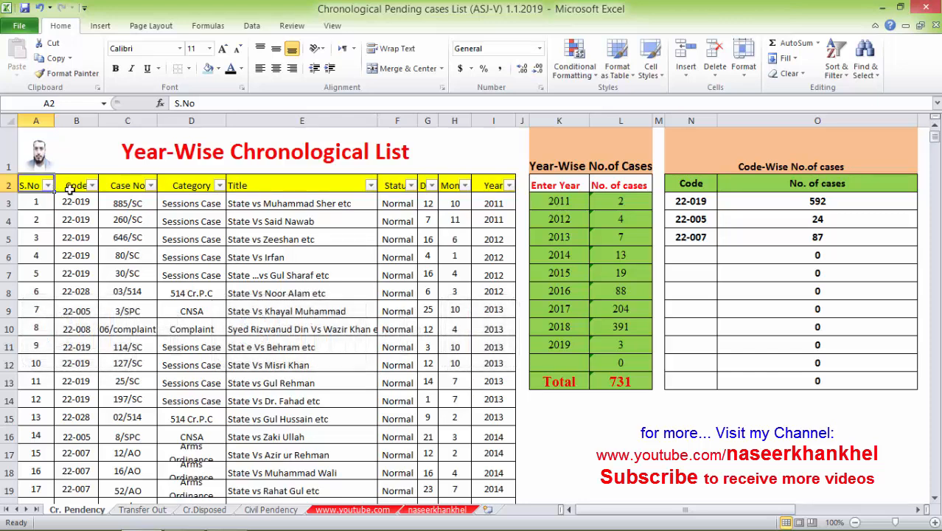
Filter the Code column of the case list to 22-019 only and compare the records found with the count in O3
click(92, 186)
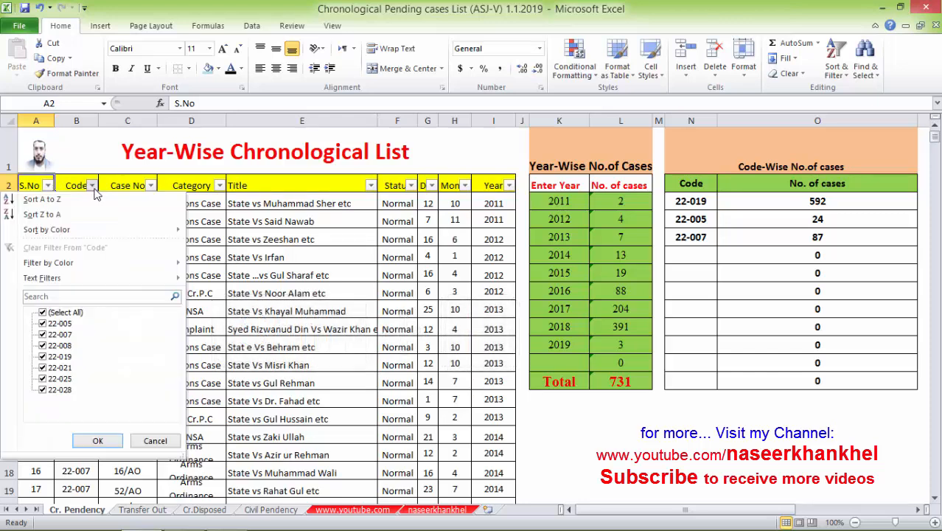
click(43, 312)
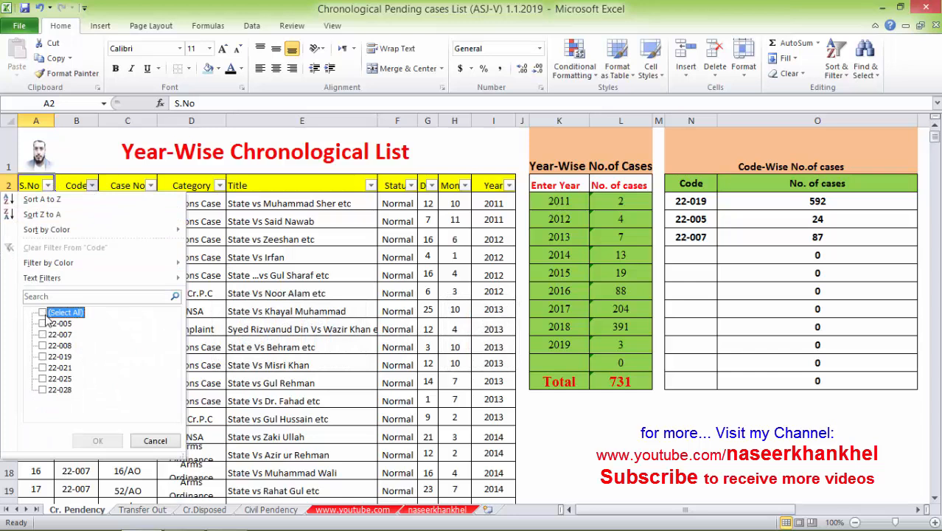
click(42, 357)
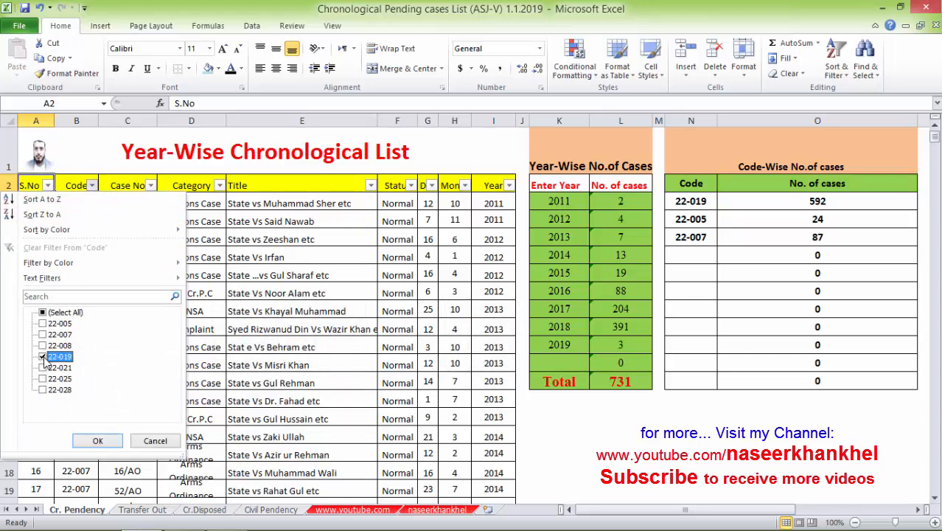
click(98, 440)
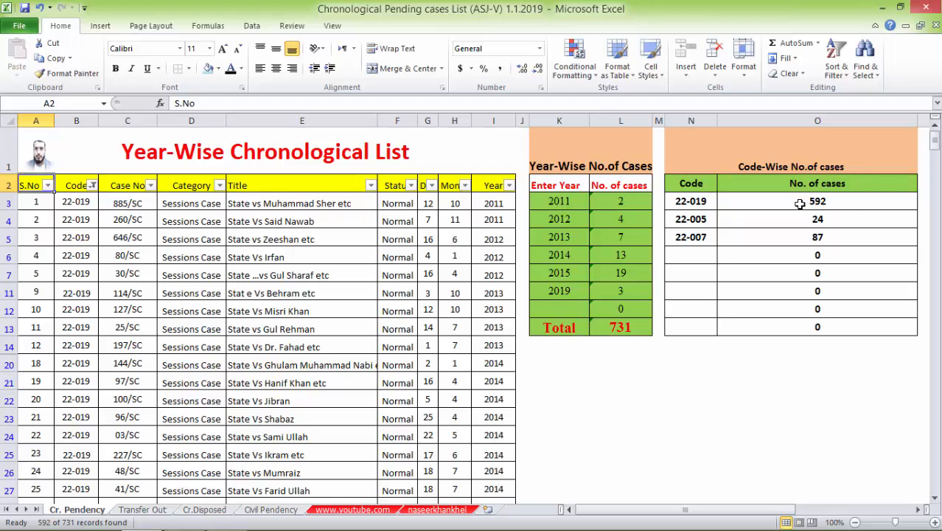
click(800, 205)
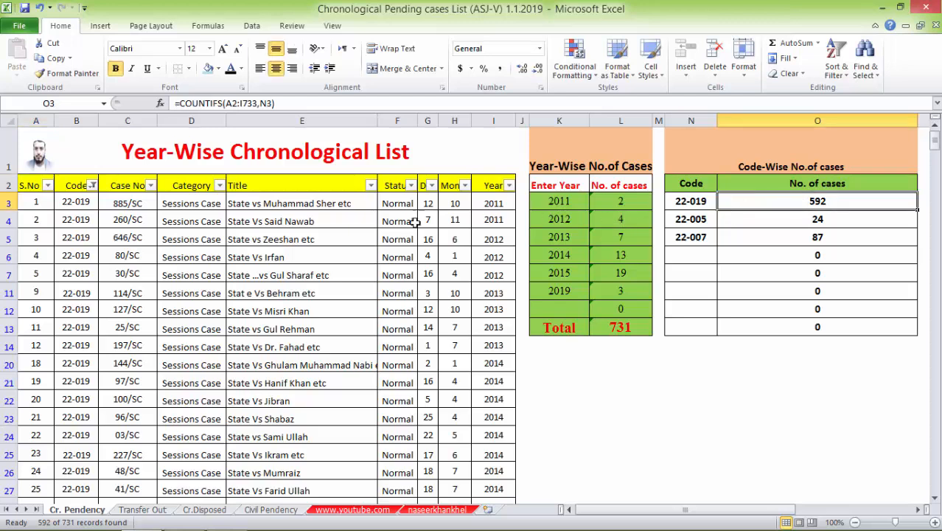
click(298, 221)
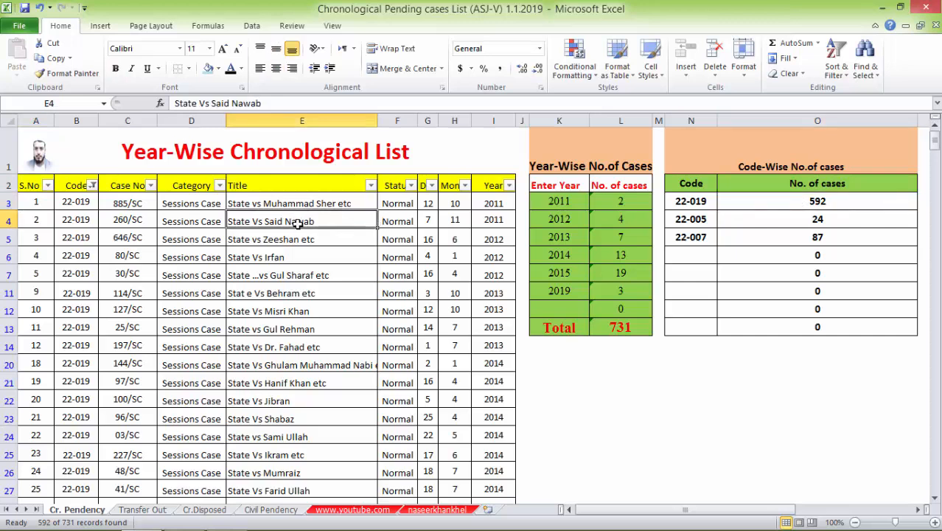